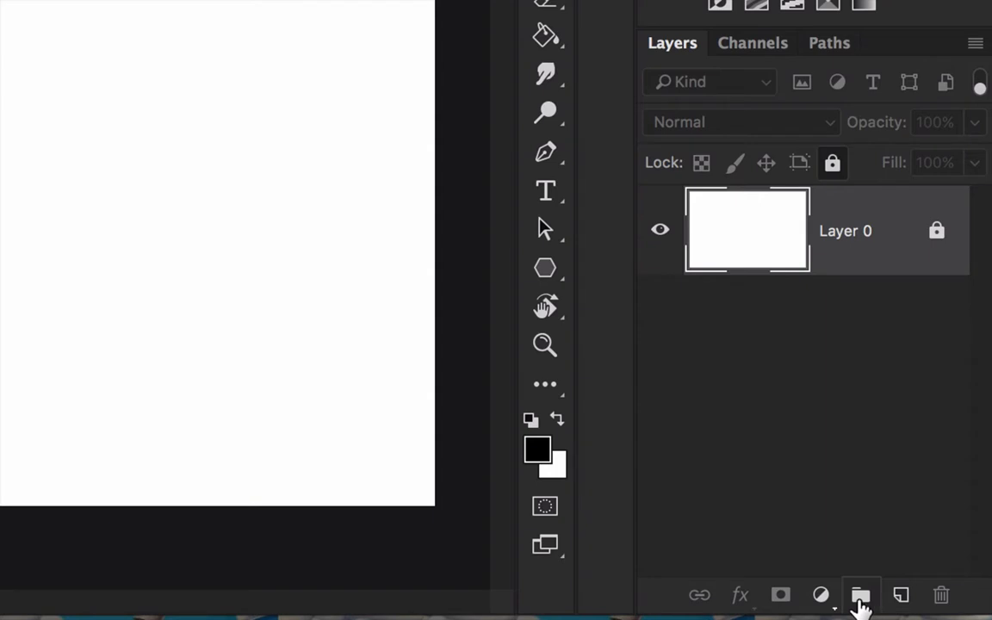
# Create a new layer group above Layer 0 and name it Penguin
pyautogui.click(861, 599)
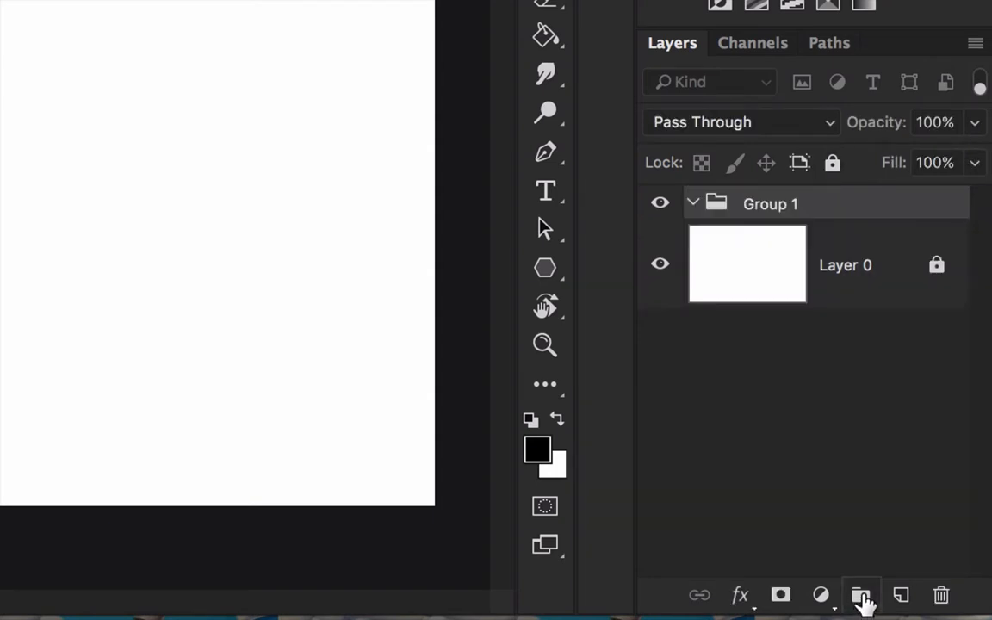
pyautogui.doubleClick(763, 198)
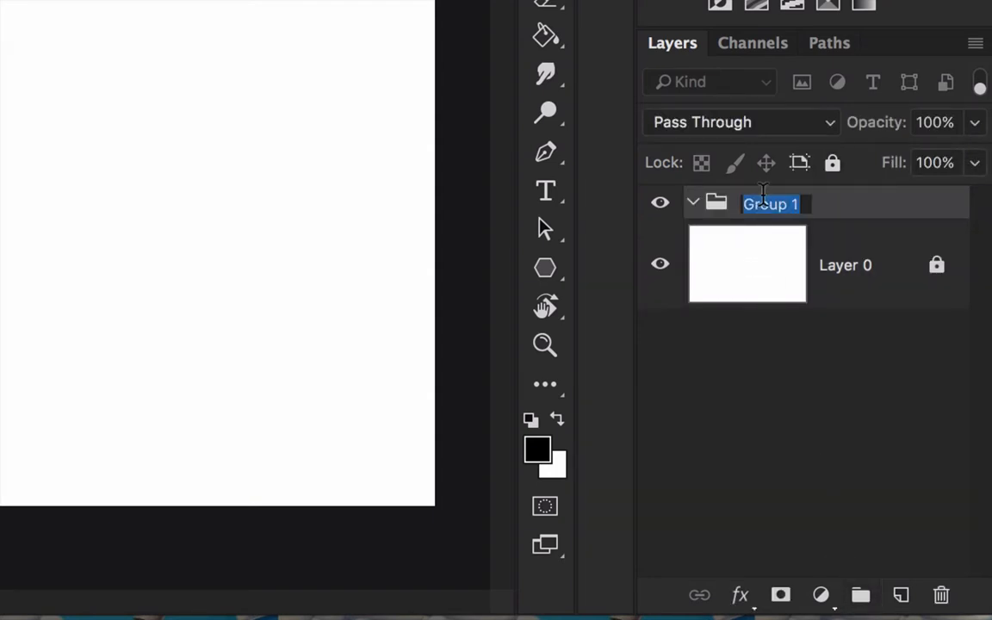
pyautogui.write('Penguin')
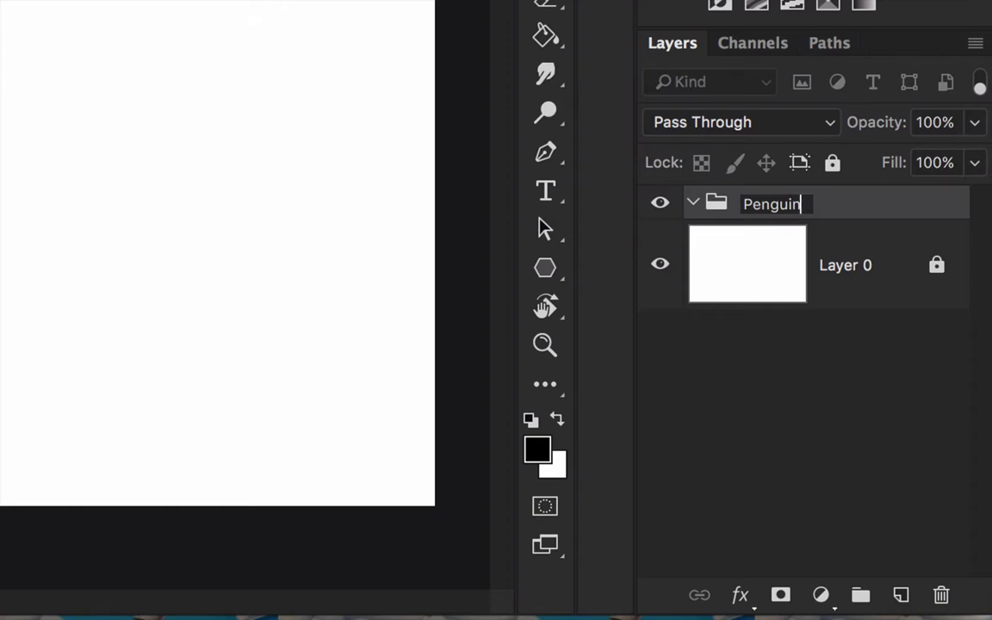
pyautogui.press('Return')
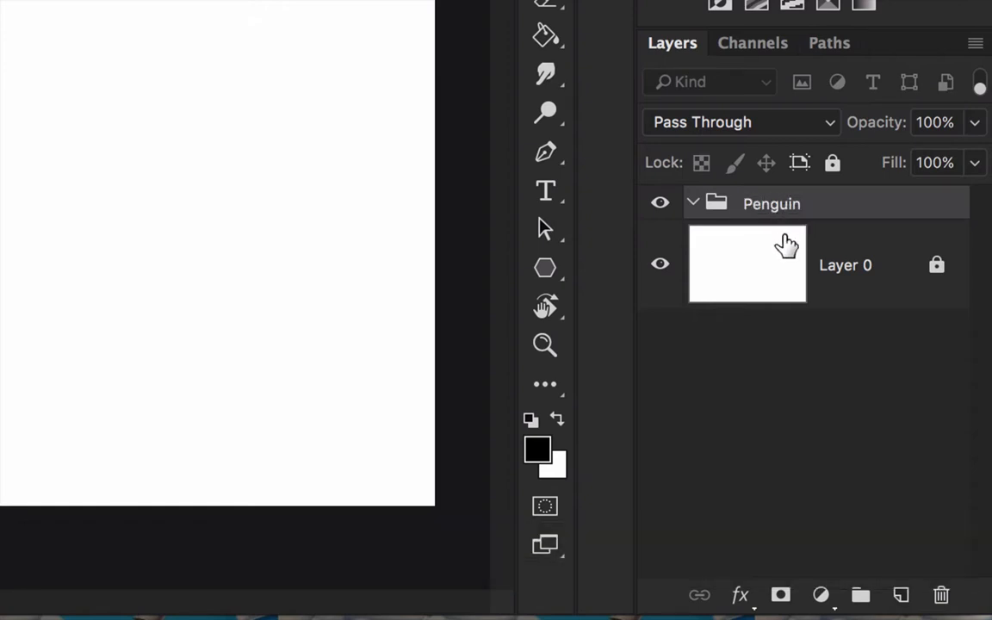
pyautogui.press('ctrl')
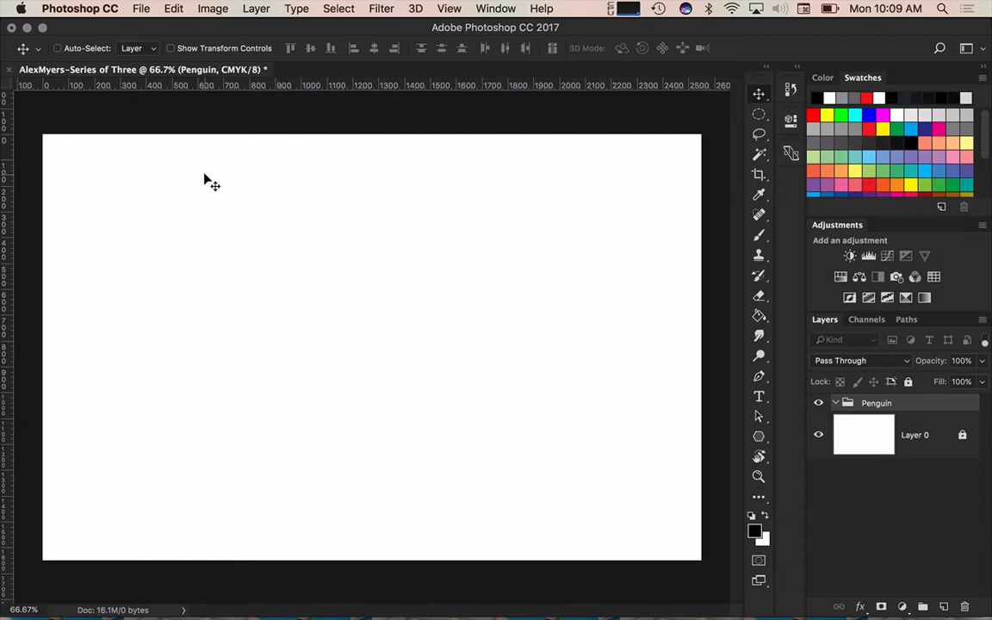
# Place the penguin photo whose file name ends in 7073.jpg from the source folder as an embedded image
pyautogui.click(142, 10)
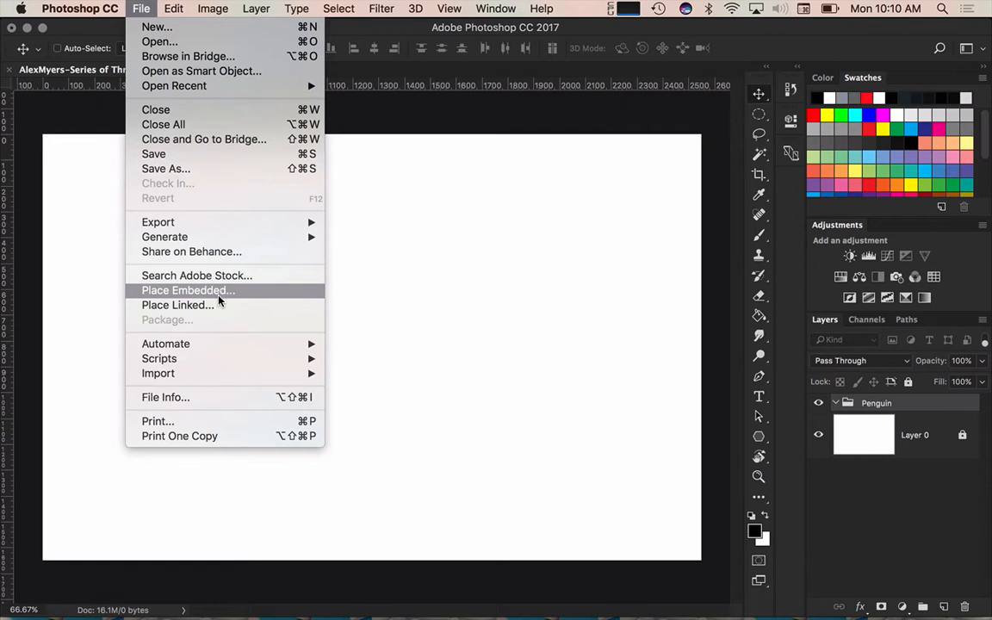
pyautogui.click(219, 292)
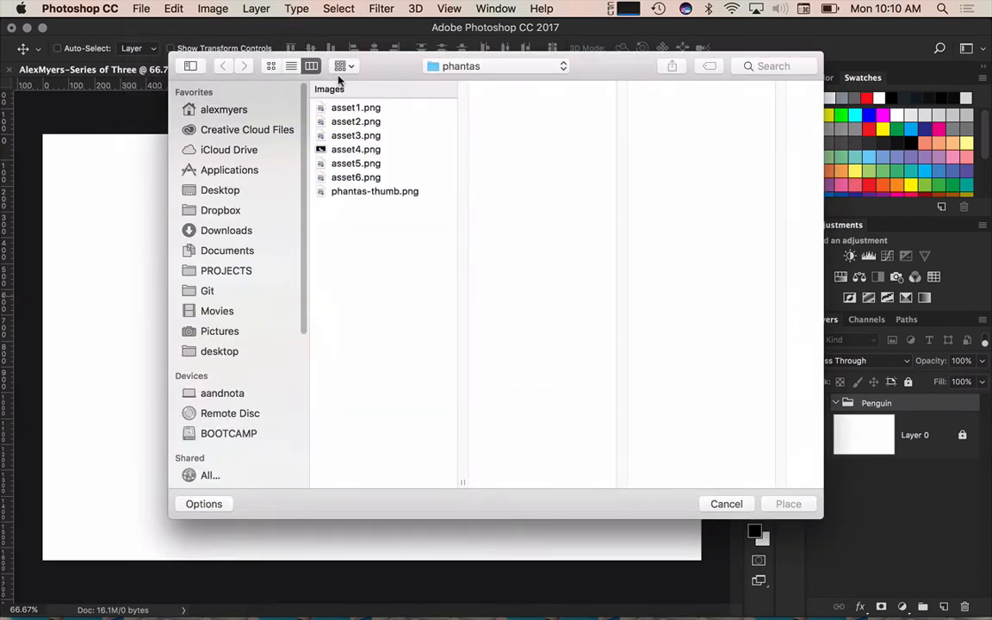
pyautogui.click(455, 61)
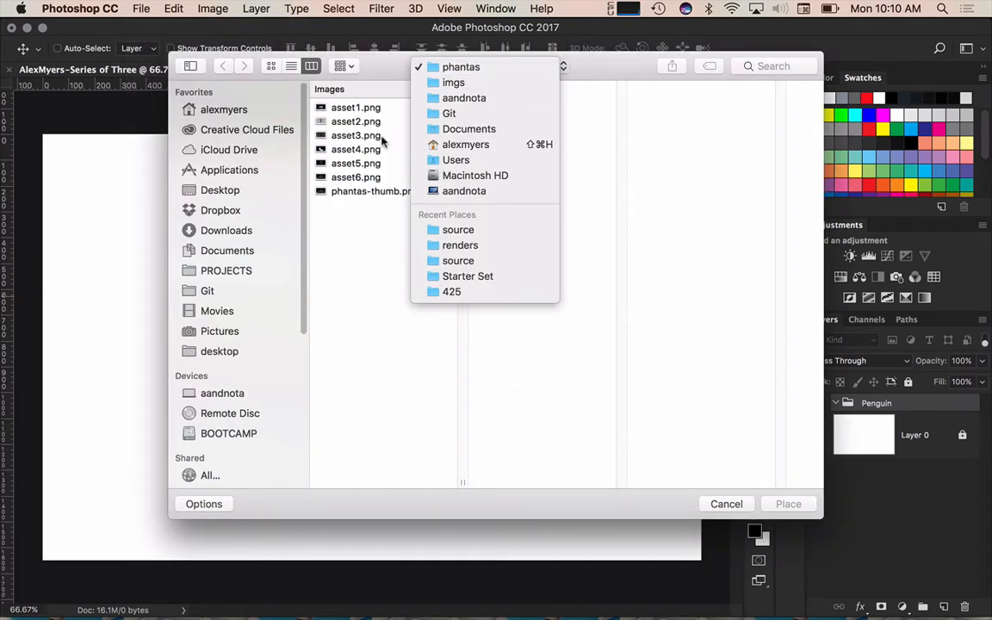
pyautogui.click(352, 244)
pyautogui.click(271, 66)
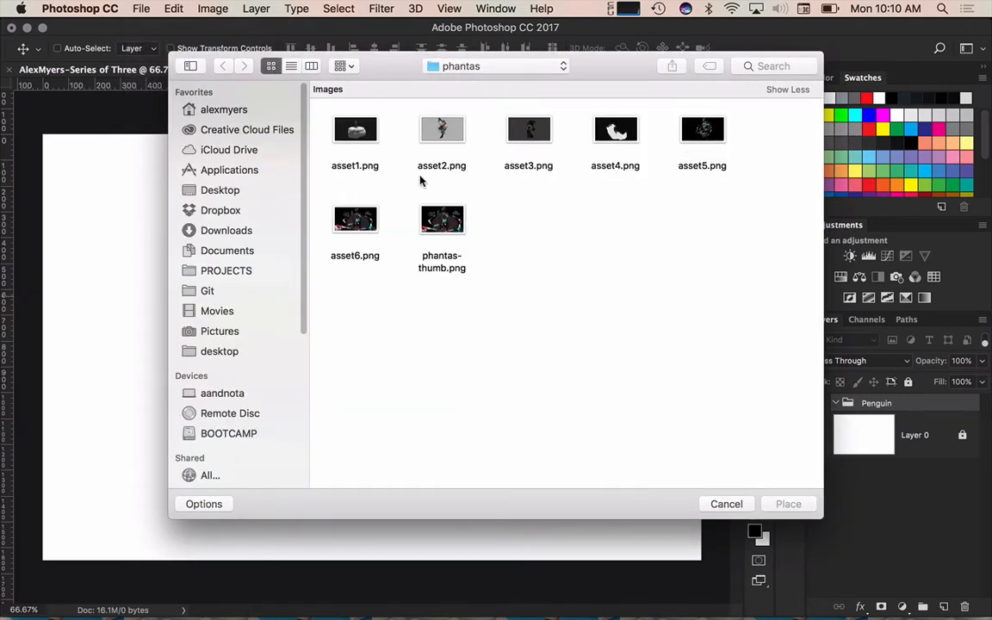
pyautogui.click(476, 69)
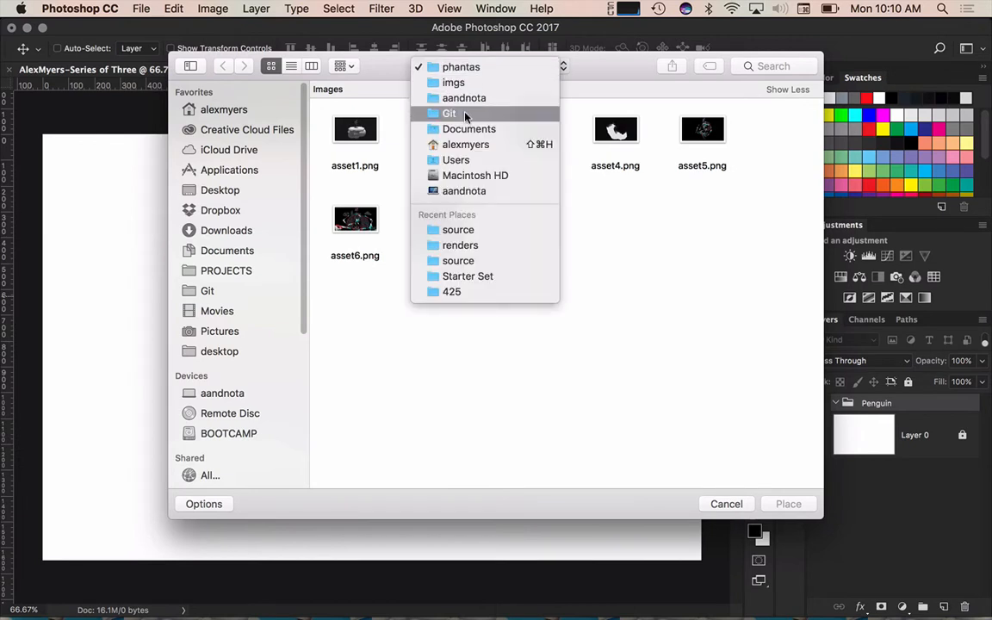
pyautogui.click(458, 227)
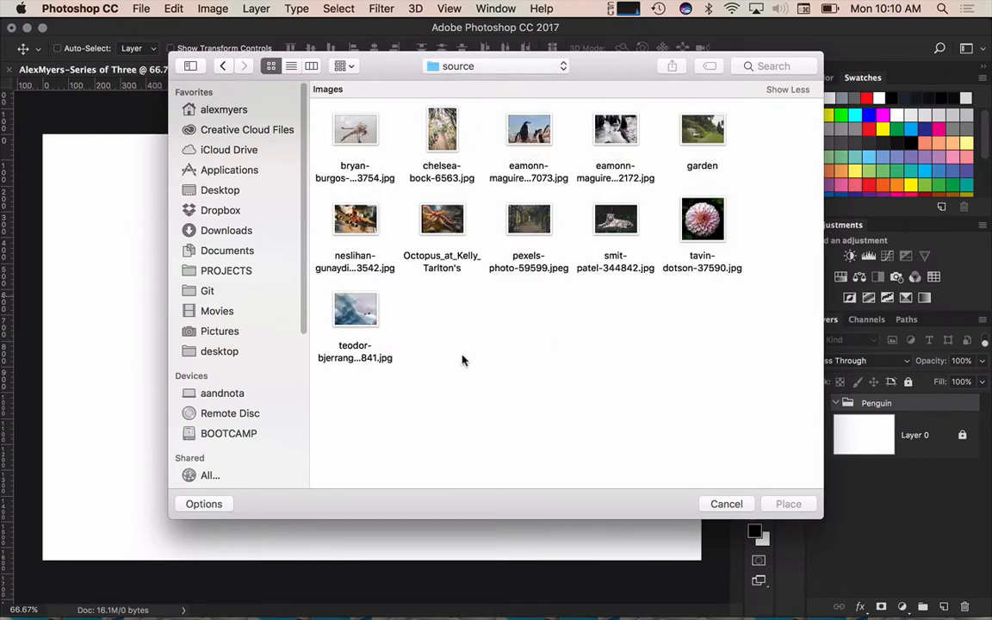
pyautogui.click(446, 68)
pyautogui.click(538, 128)
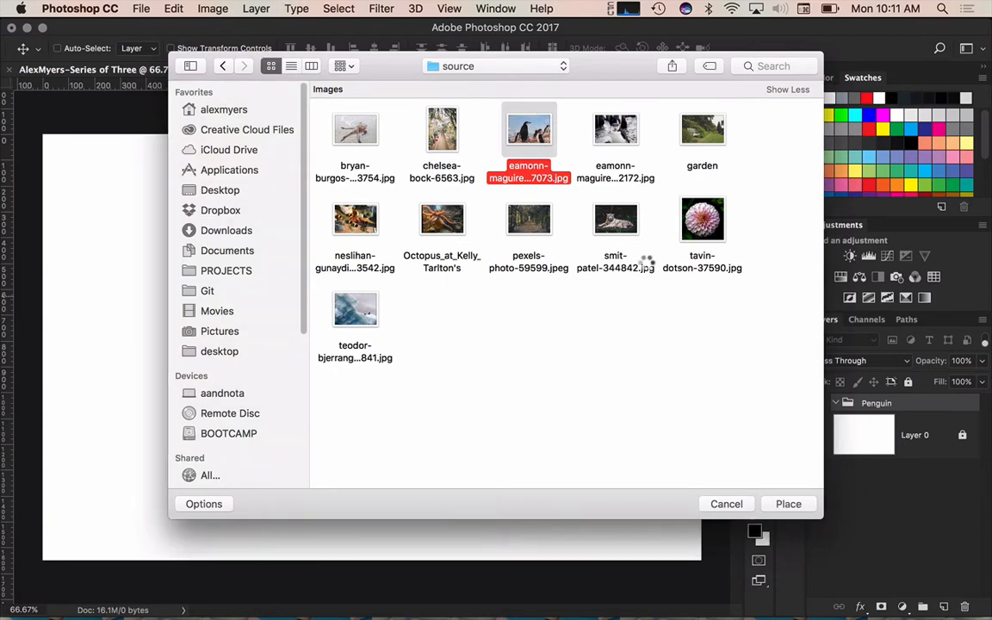
pyautogui.click(800, 504)
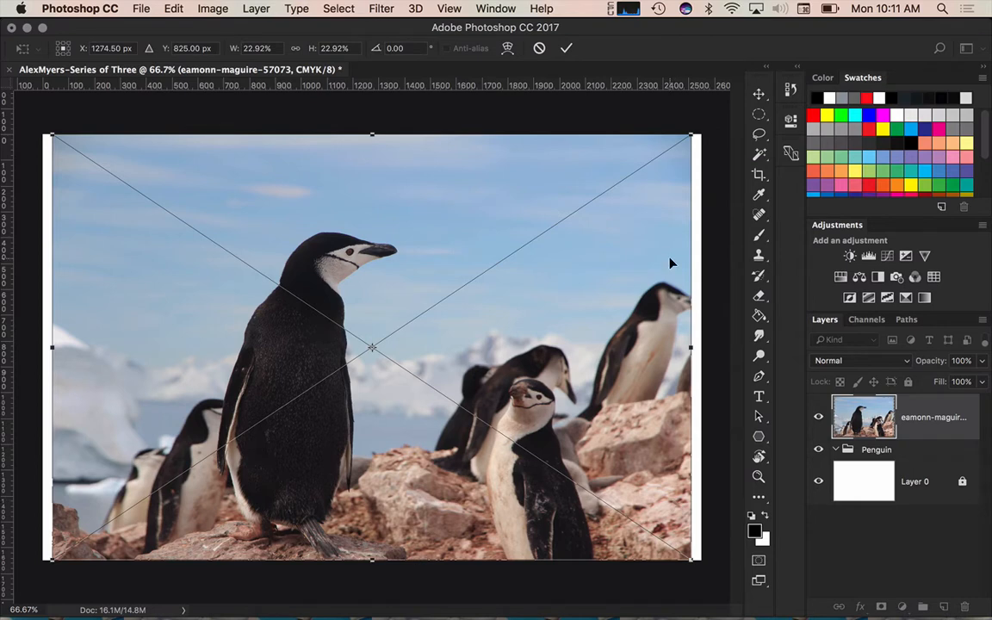
# Try repositioning and committing the placed penguin photo, and undo its placement
pyautogui.scroll(-3, 489, 312)
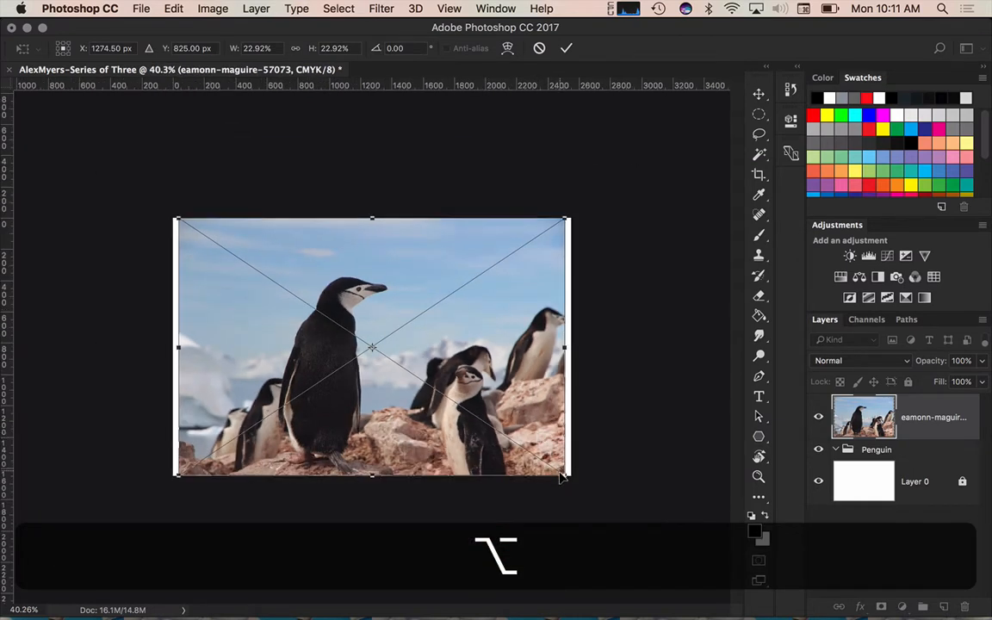
pyautogui.rightClick(532, 415)
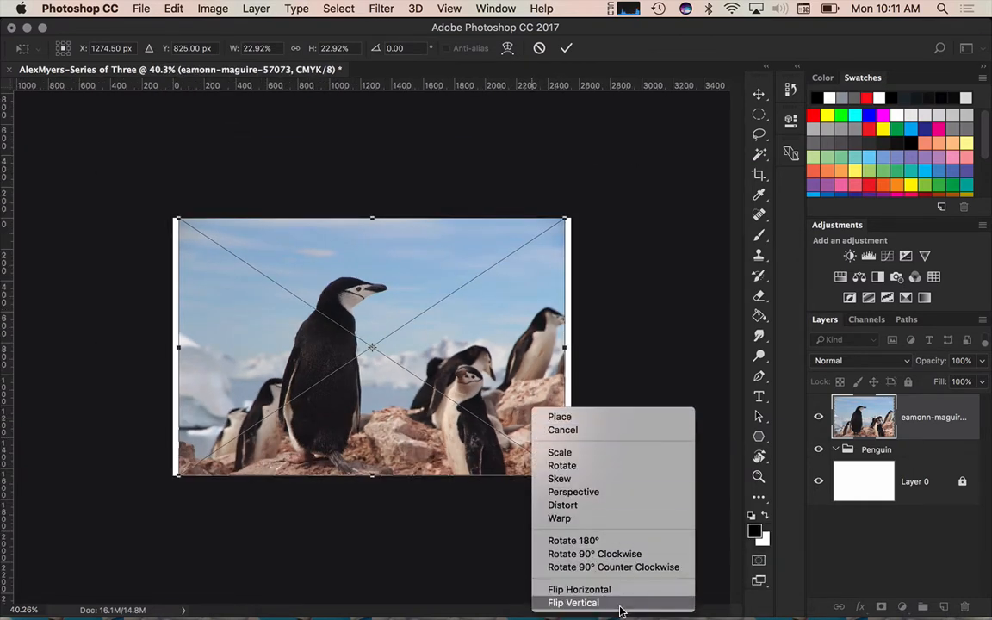
pyautogui.click(574, 451)
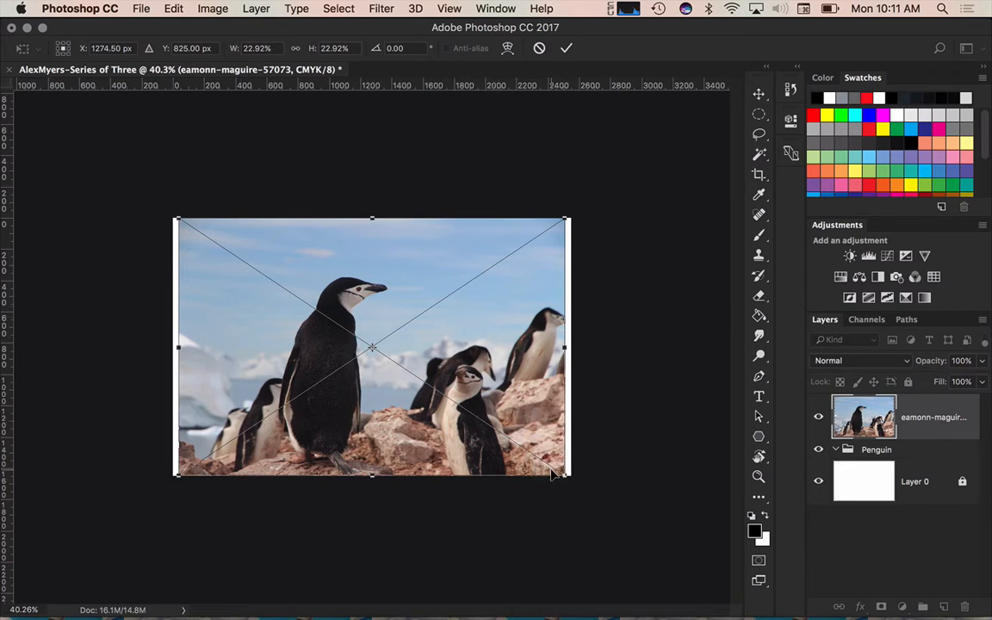
pyautogui.hotkey('alt', 'shift')
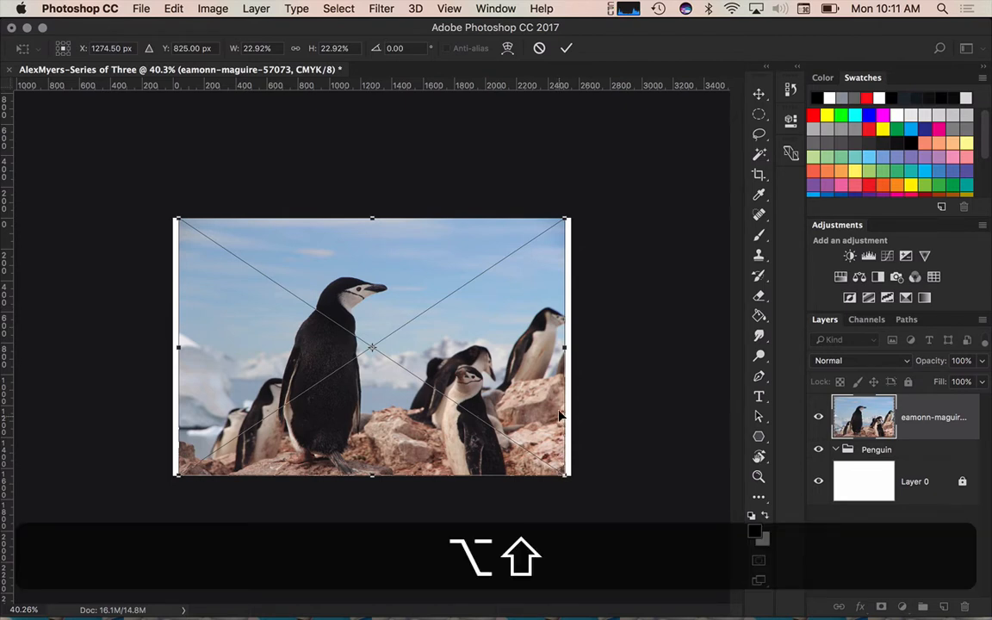
pyautogui.moveTo(373, 286); pyautogui.dragTo(356, 283)
pyautogui.press('Return')
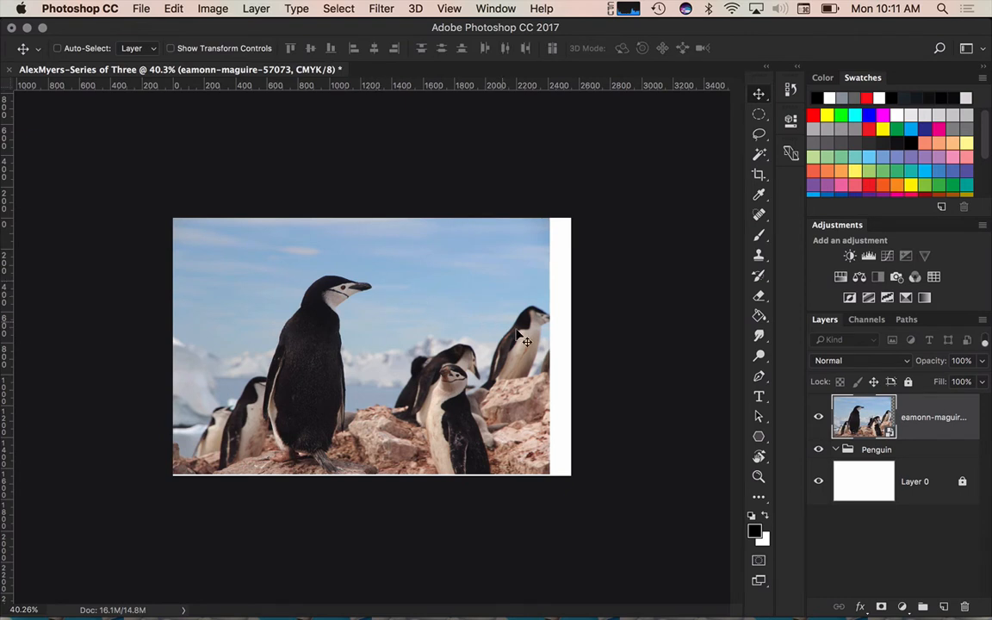
pyautogui.rightClick(437, 315)
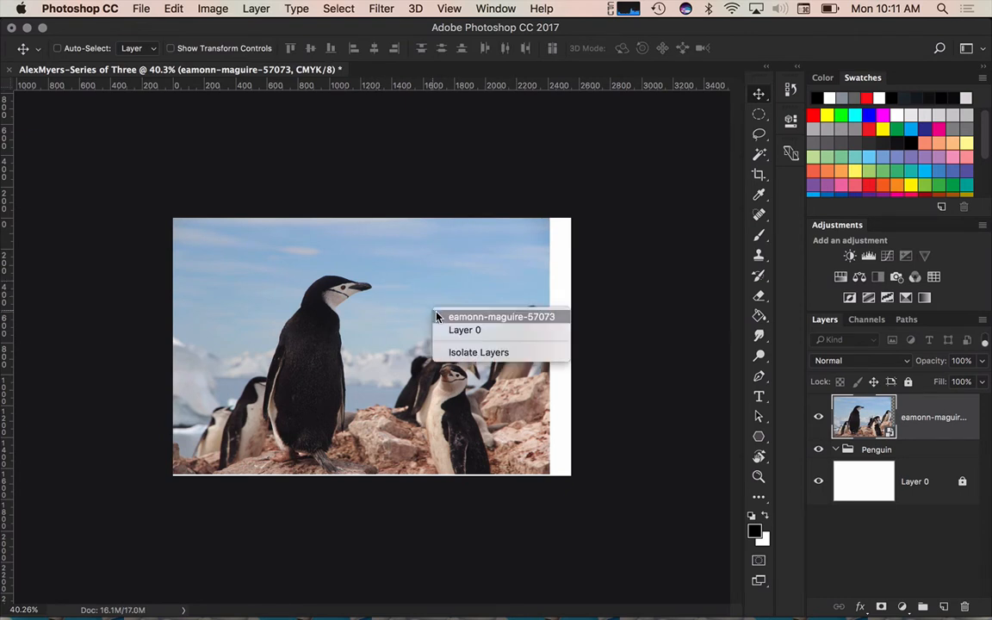
pyautogui.click(672, 286)
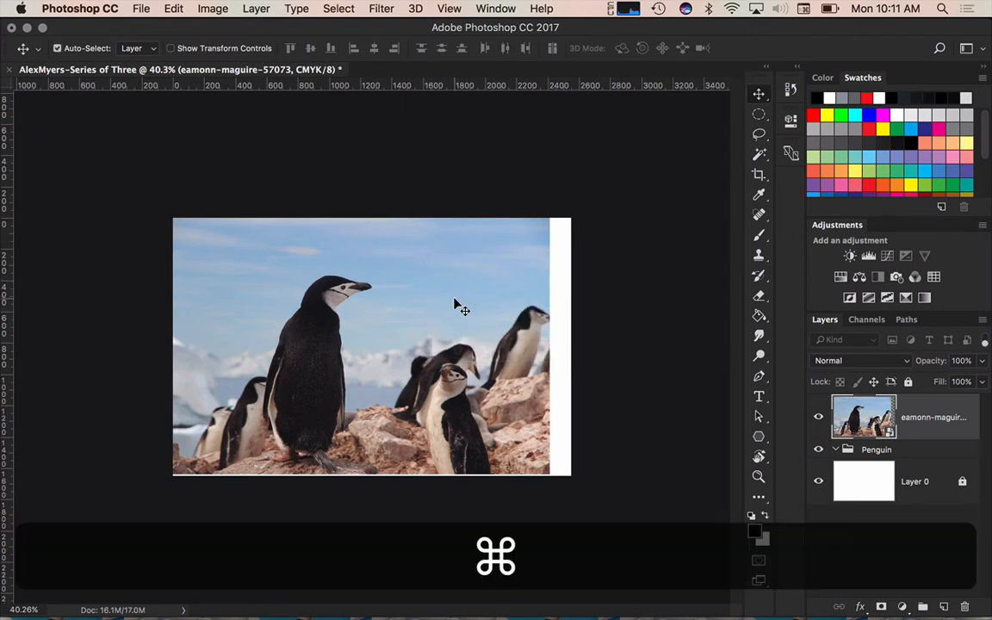
pyautogui.press('super+z')
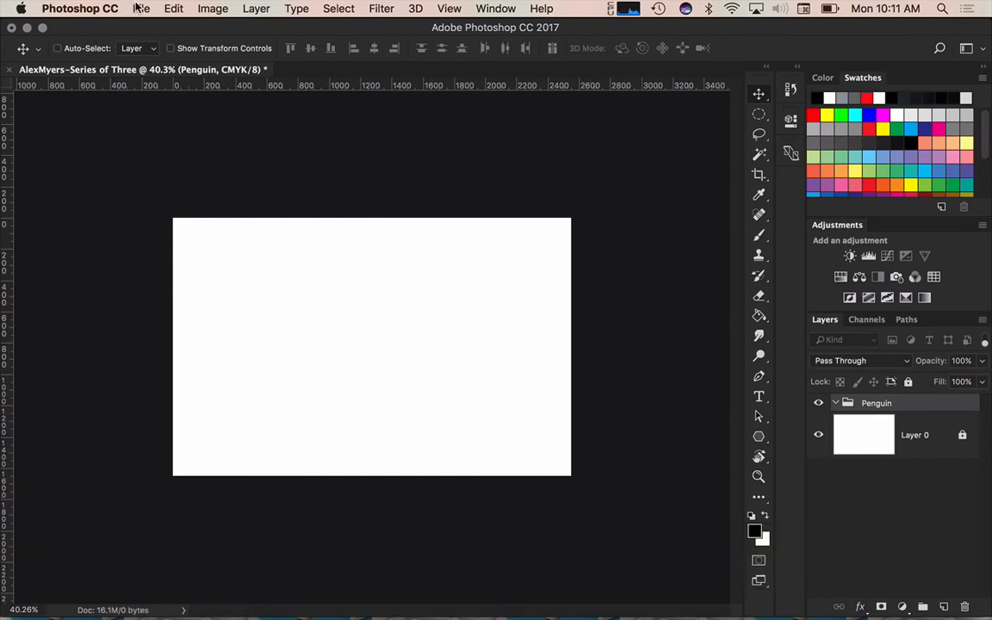
# Place the same penguin photo again as an embedded image and enlarge it from its centre to about 25.4% scale
pyautogui.click(140, 9)
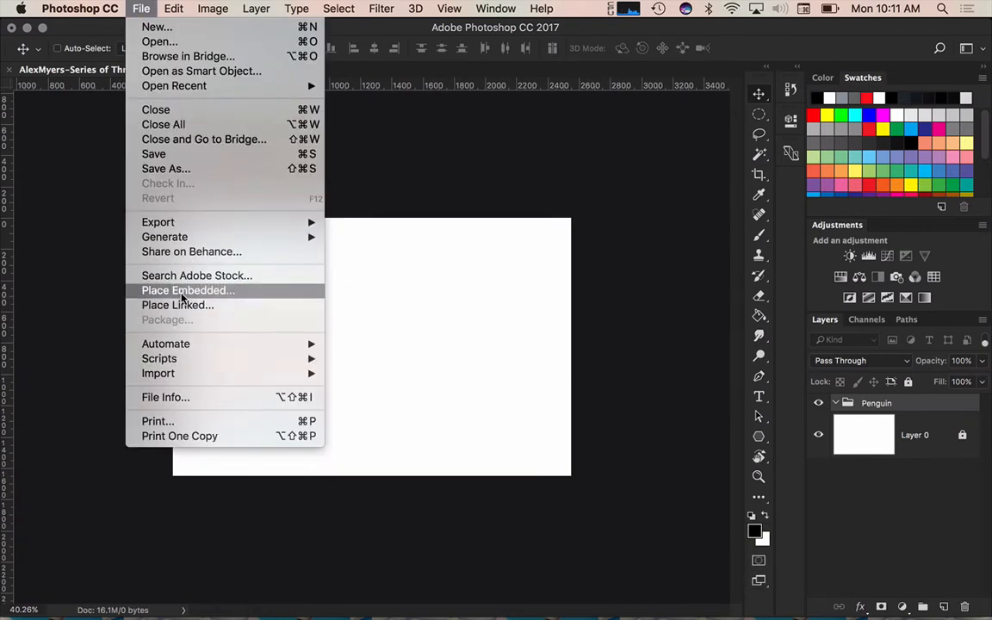
pyautogui.click(181, 291)
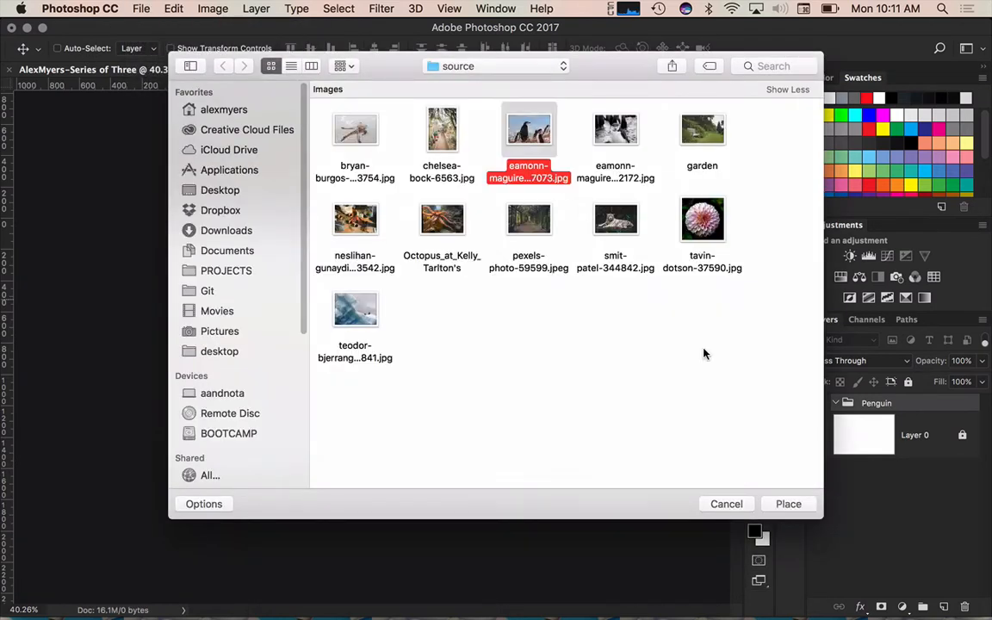
pyautogui.click(789, 504)
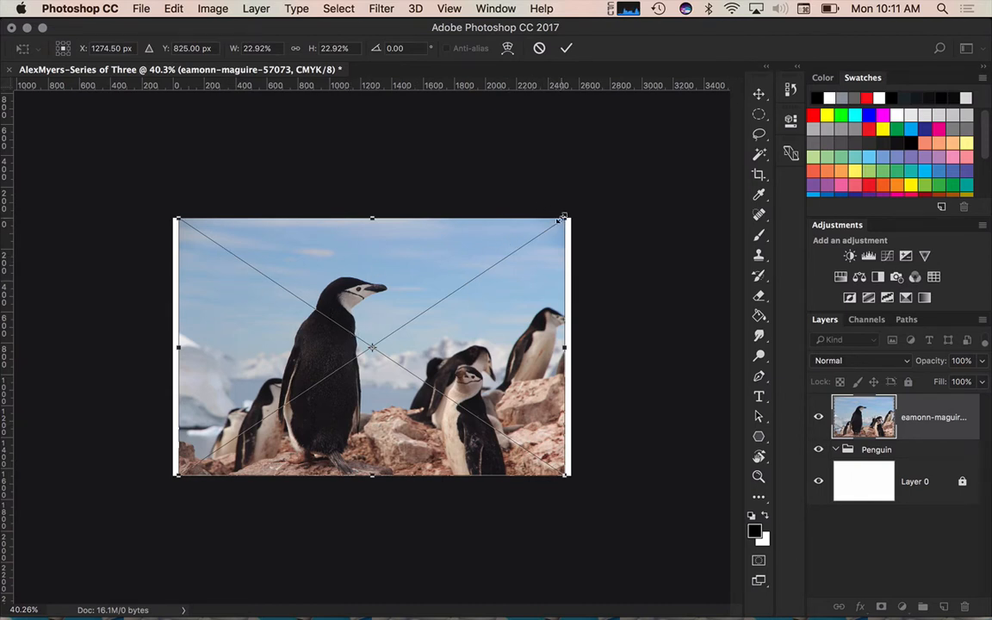
pyautogui.moveTo(564, 219); pyautogui.dragTo(585, 204)
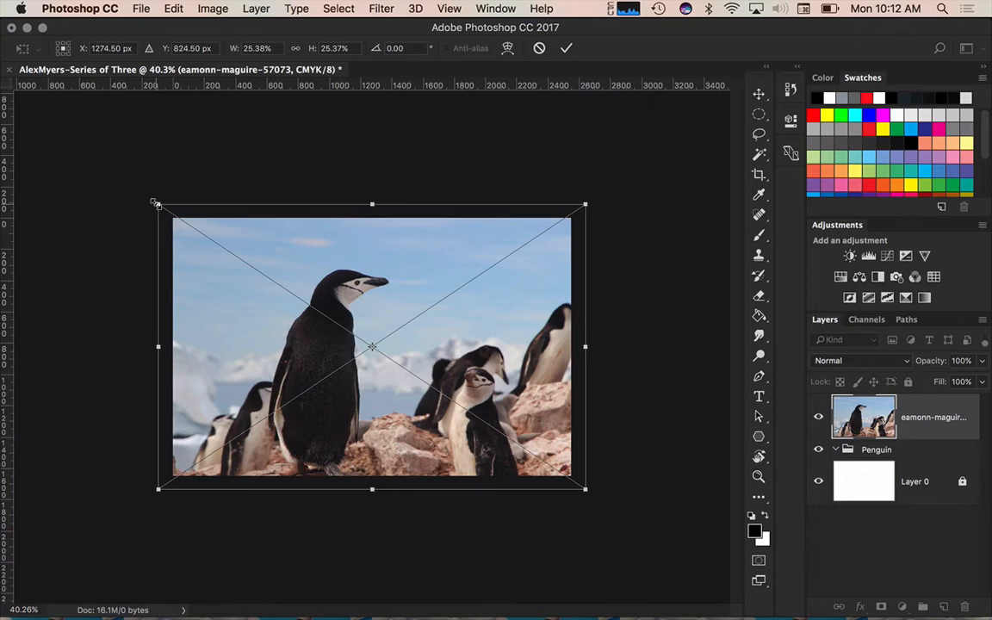
# Try squeezing the photo's width to about 15% without keeping proportions, and undo the distortion
pyautogui.moveTo(158, 346); pyautogui.dragTo(331, 347)
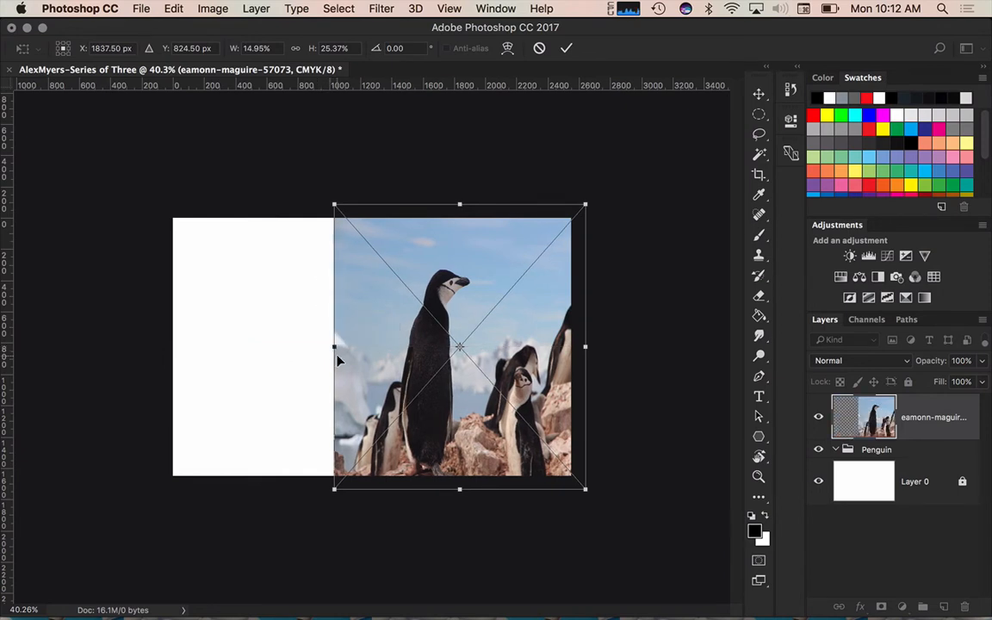
pyautogui.press('super+z')
pyautogui.press('super+z')
pyautogui.press('shift+super+z')
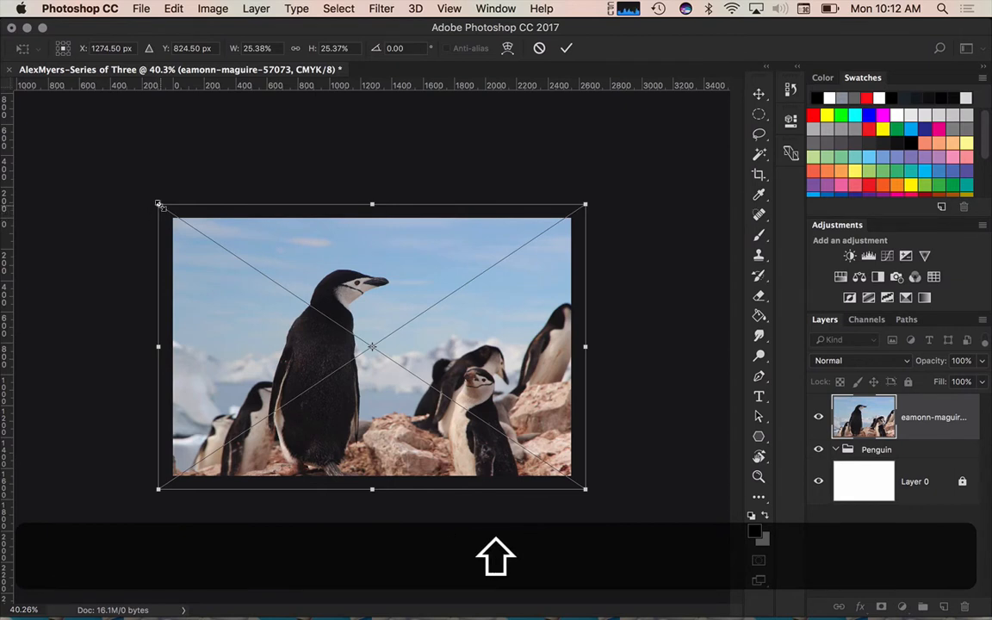
# Scale the photo proportionally to about 23.6%, try squashing its height to about 13.6%, and undo the squash
pyautogui.moveTo(158, 203); pyautogui.dragTo(186, 258)
pyautogui.moveTo(585, 230)
pyautogui.mouseDown()
pyautogui.moveTo(481, 299)
pyautogui.moveTo(581, 268)
pyautogui.moveTo(594, 224)
pyautogui.mouseUp()
pyautogui.moveTo(404, 222); pyautogui.dragTo(405, 336)
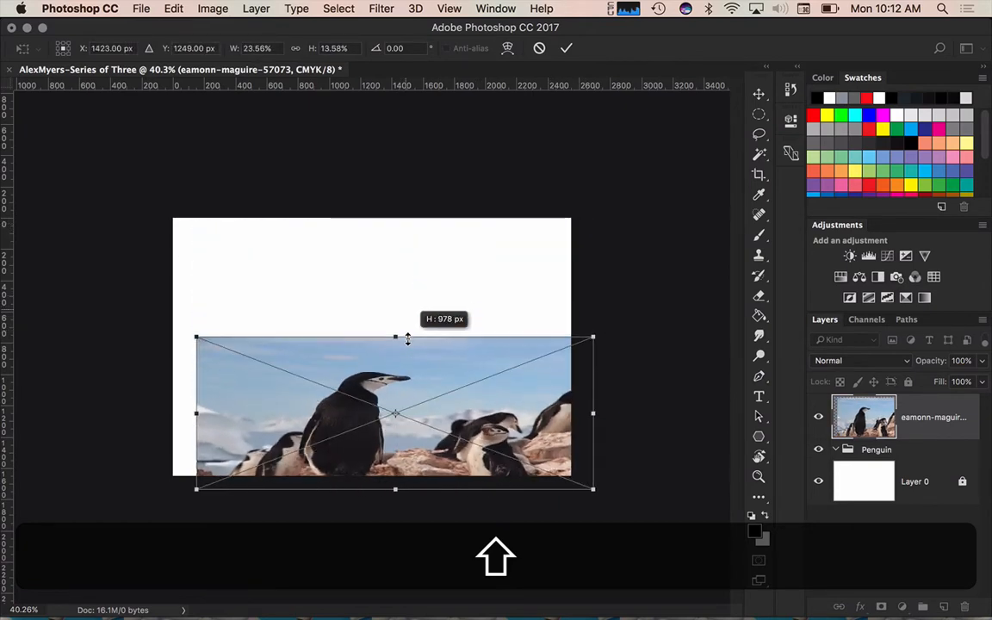
pyautogui.press('shift+super+z')
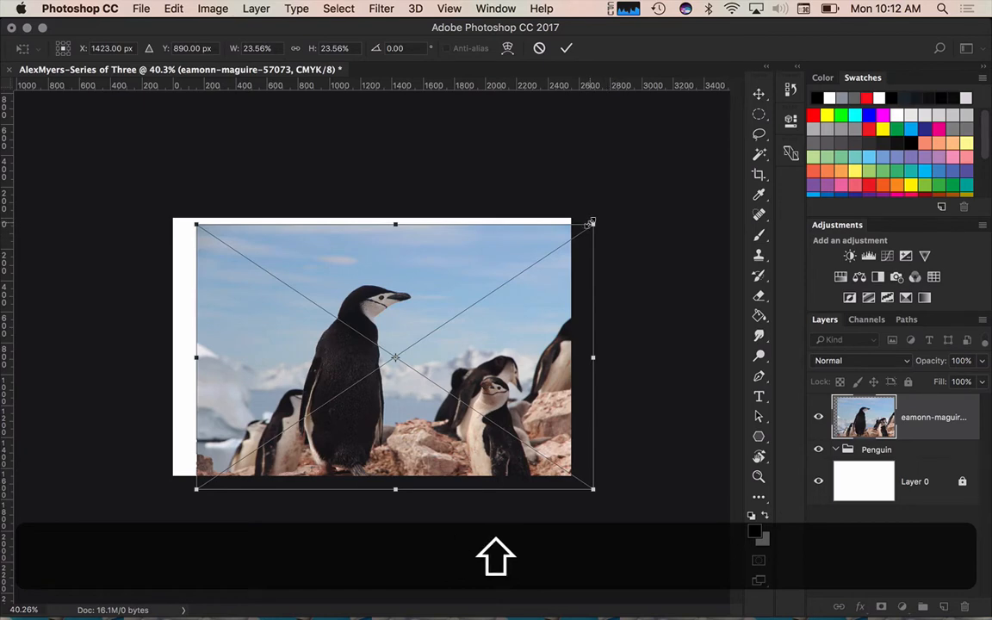
# Resize the photo to about 25.5% so it covers the canvas, commit the placement, and move its layer into the Penguin group
pyautogui.moveTo(593, 224); pyautogui.dragTo(582, 250)
pyautogui.moveTo(505, 341); pyautogui.dragTo(517, 309)
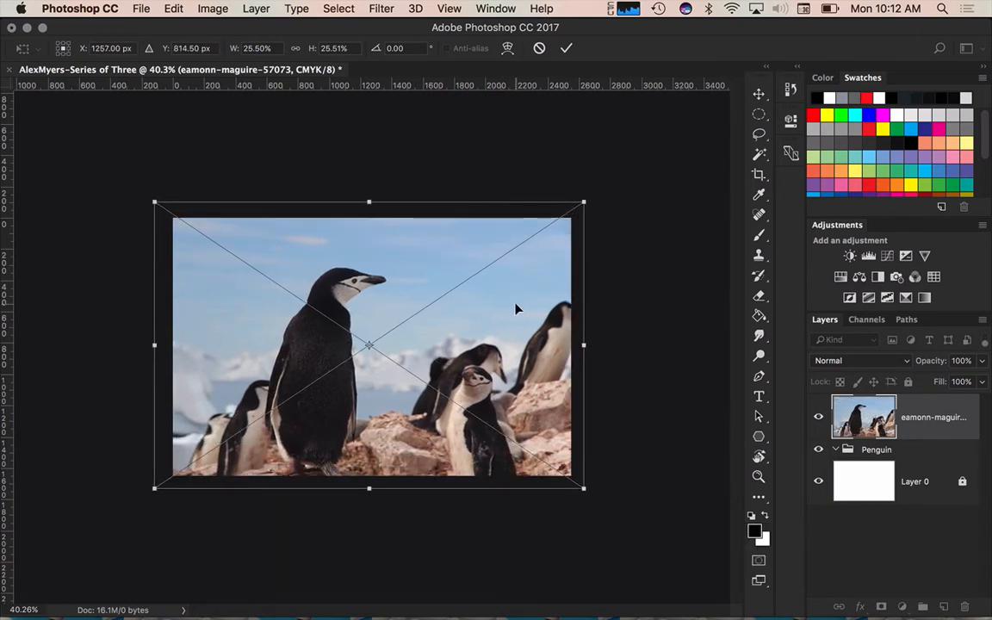
pyautogui.rightClick(517, 308)
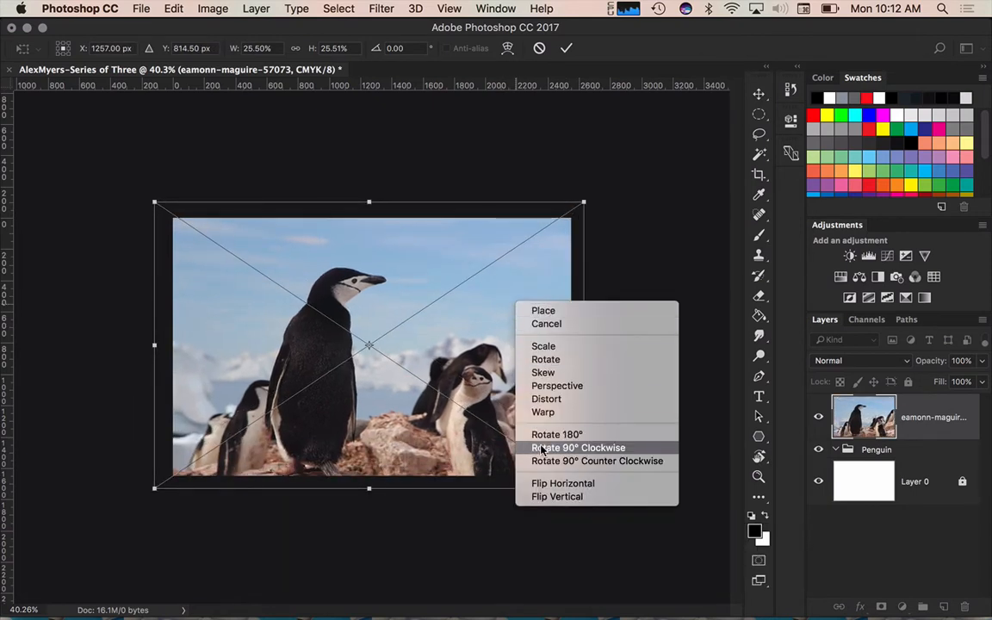
pyautogui.click(541, 312)
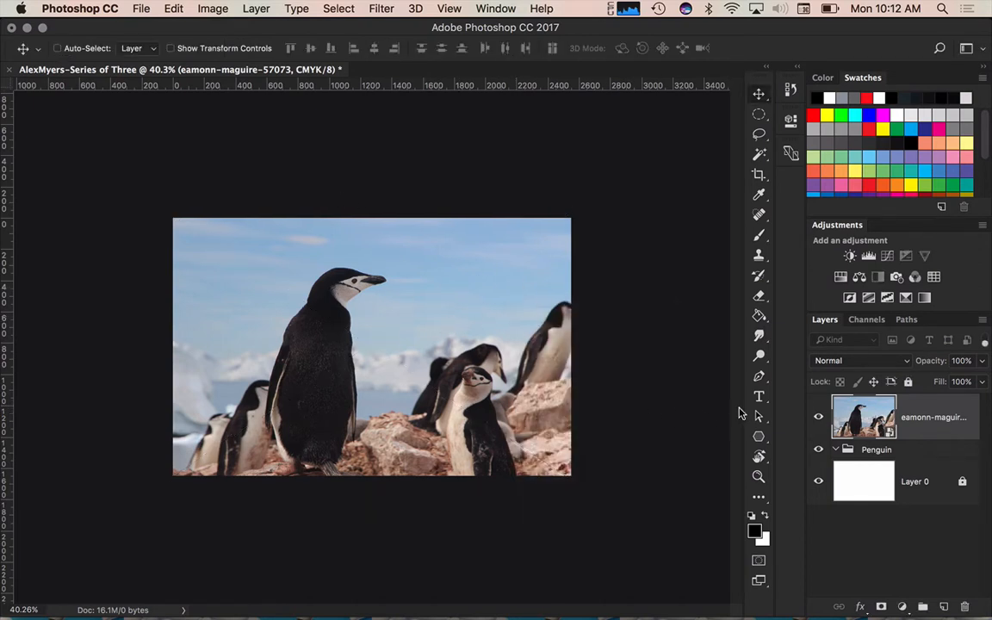
pyautogui.moveTo(887, 428); pyautogui.dragTo(889, 456)
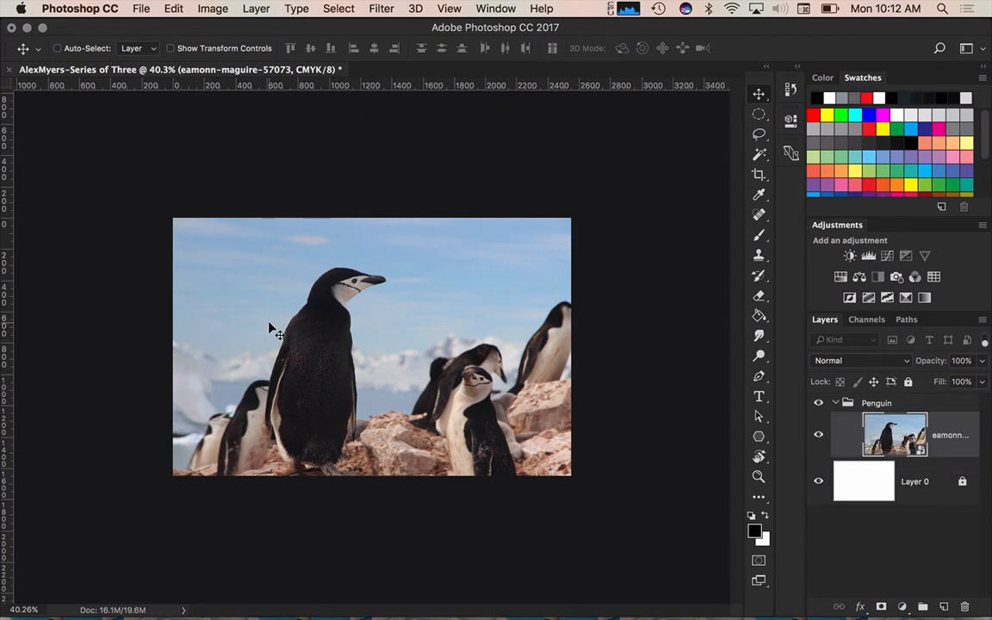
# Switch from the Elliptical to the Rectangular Marquee Tool
pyautogui.click(758, 115)
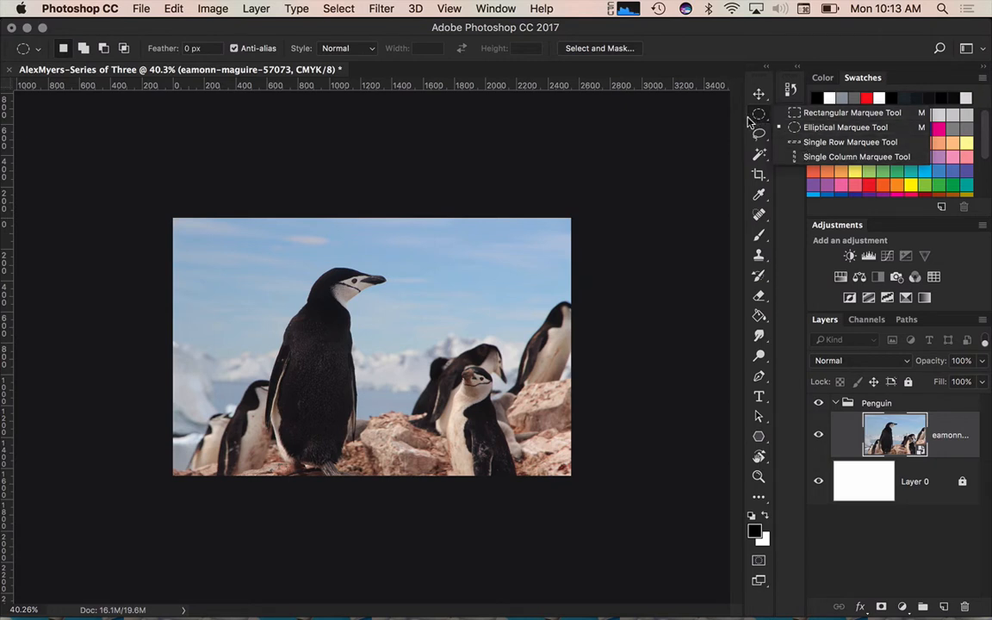
pyautogui.click(797, 113)
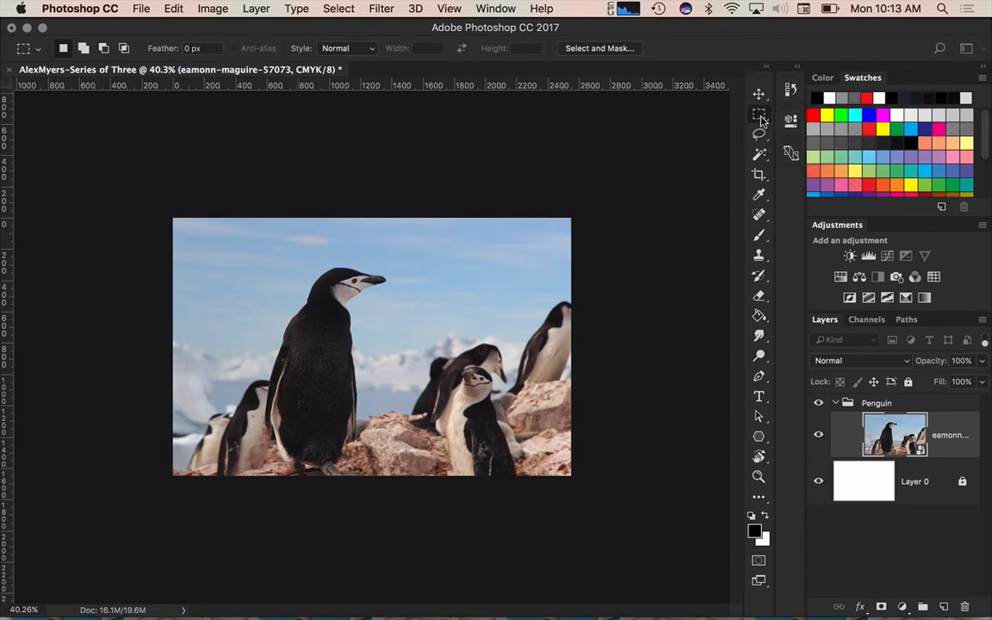
# Try a freehand Rectangular Marquee selection over the photo's upper-left area, and deselect it
pyautogui.press('m')
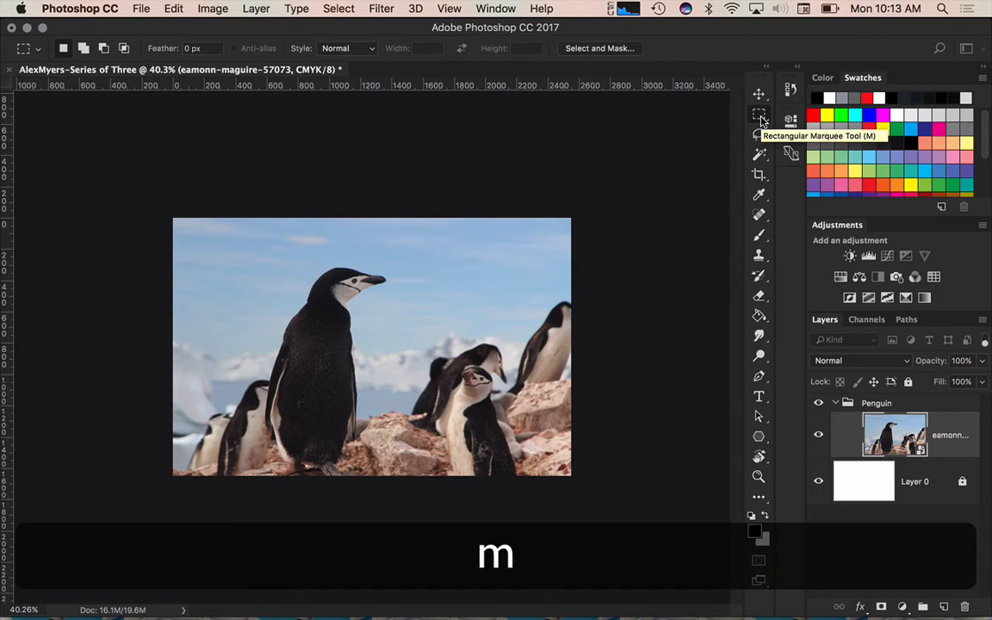
pyautogui.hotkey('alt', 'm')
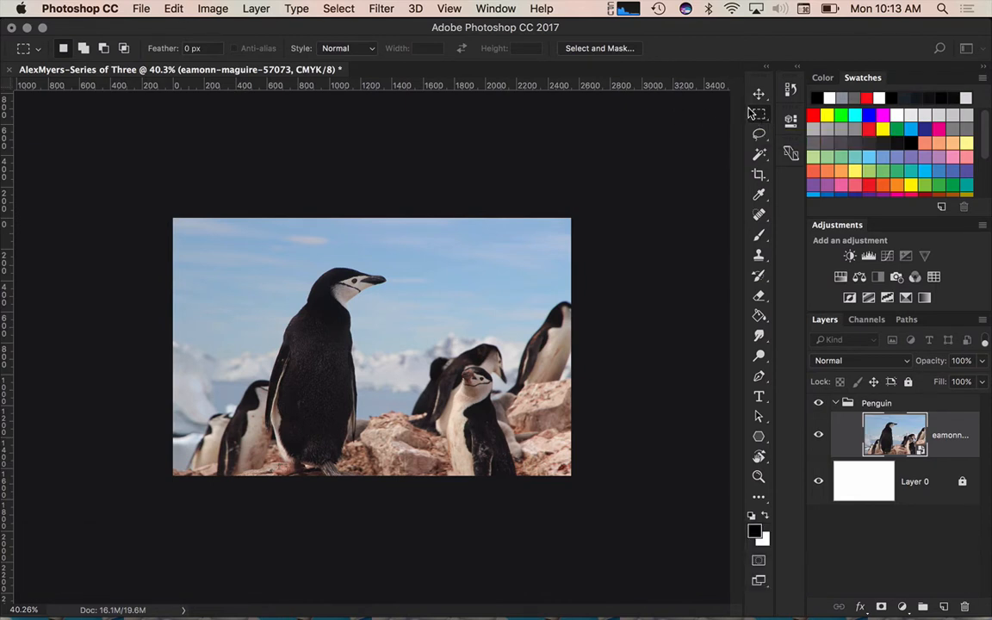
pyautogui.press('t')
pyautogui.press('m')
pyautogui.click(760, 117)
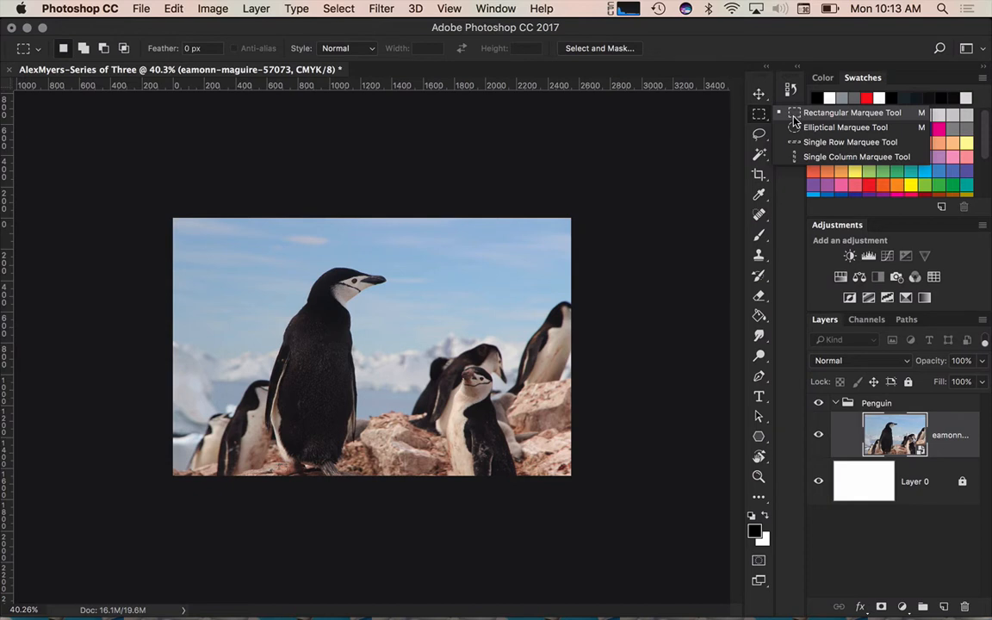
pyautogui.click(794, 120)
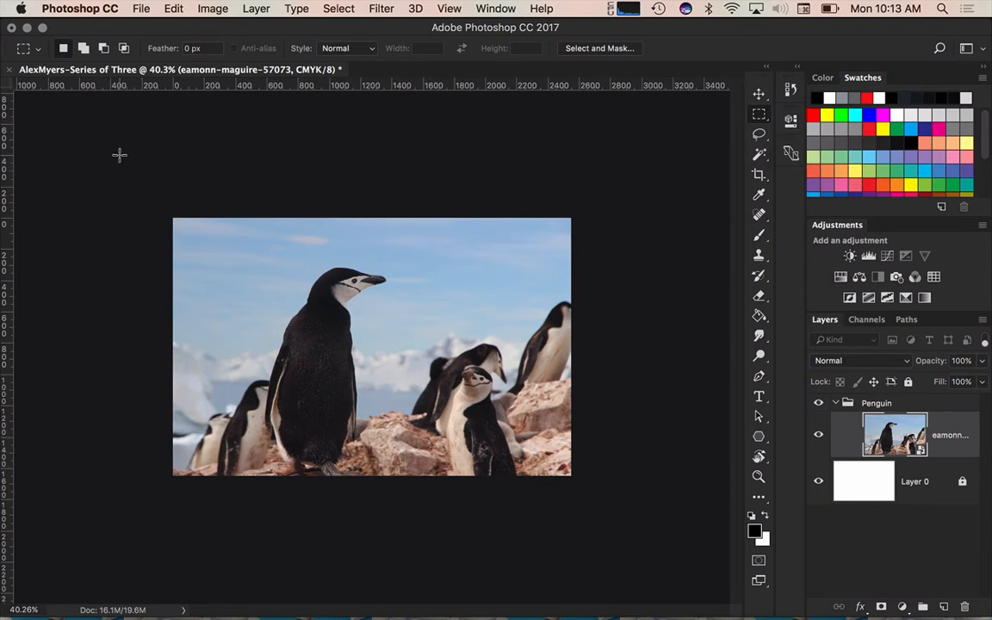
pyautogui.moveTo(142, 189); pyautogui.dragTo(268, 428)
pyautogui.click(337, 9)
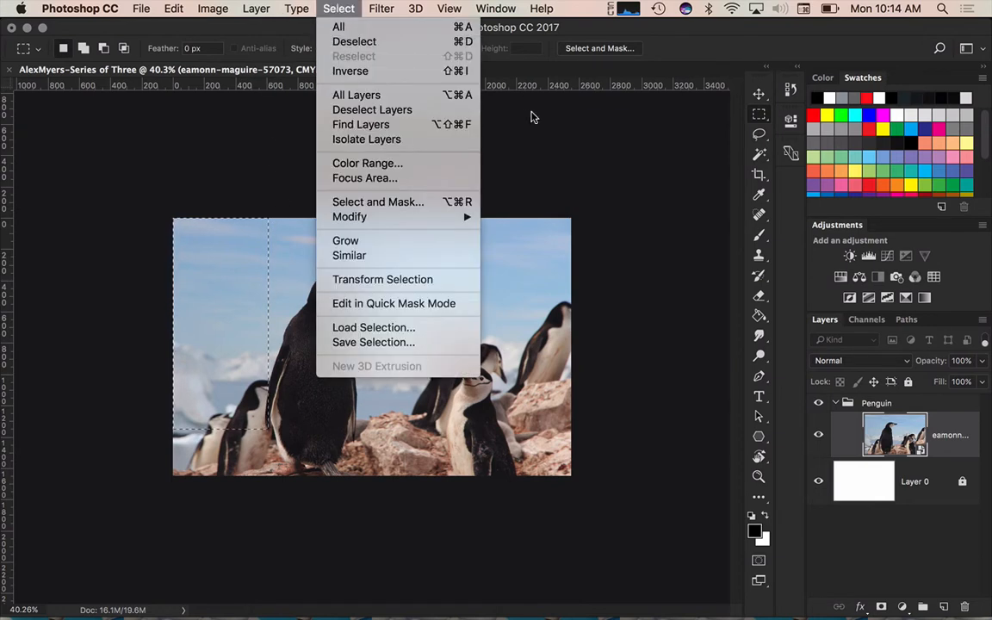
pyautogui.press('super+d')
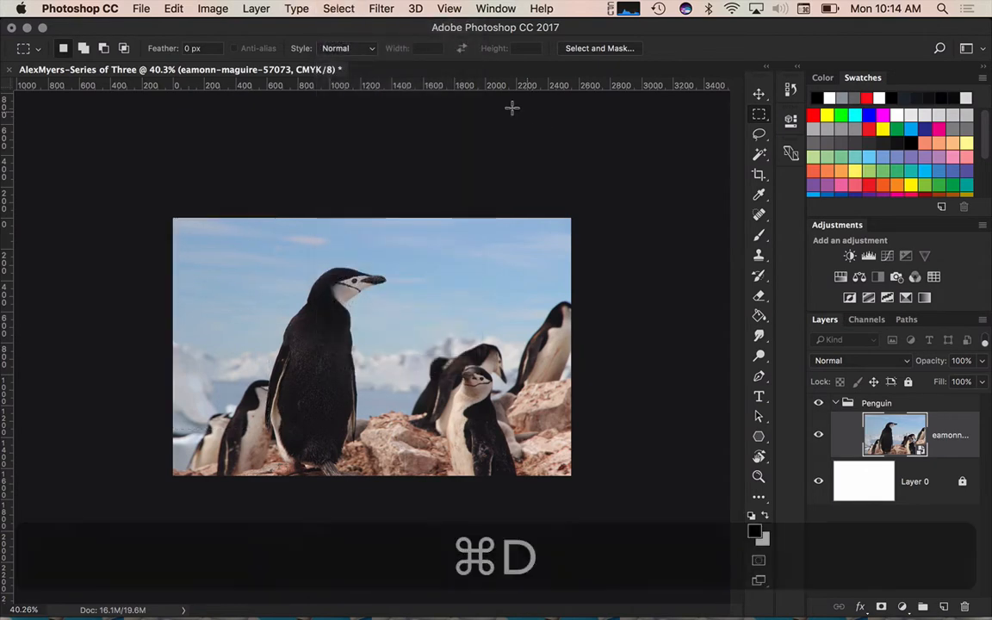
# Set the ruler units to Inches in the Units & Rulers preferences
pyautogui.click(81, 10)
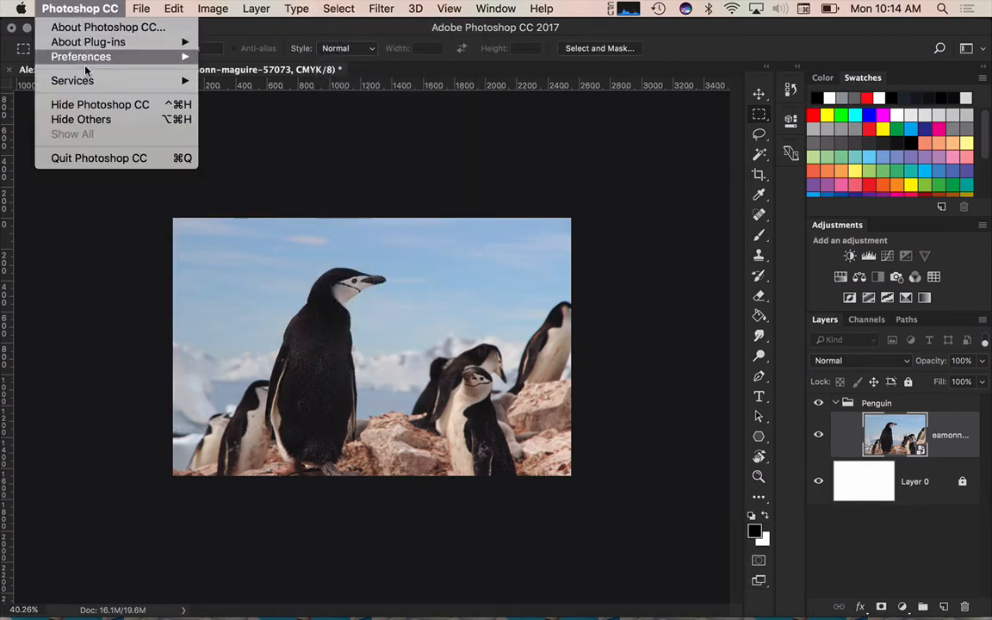
pyautogui.moveTo(82, 56)
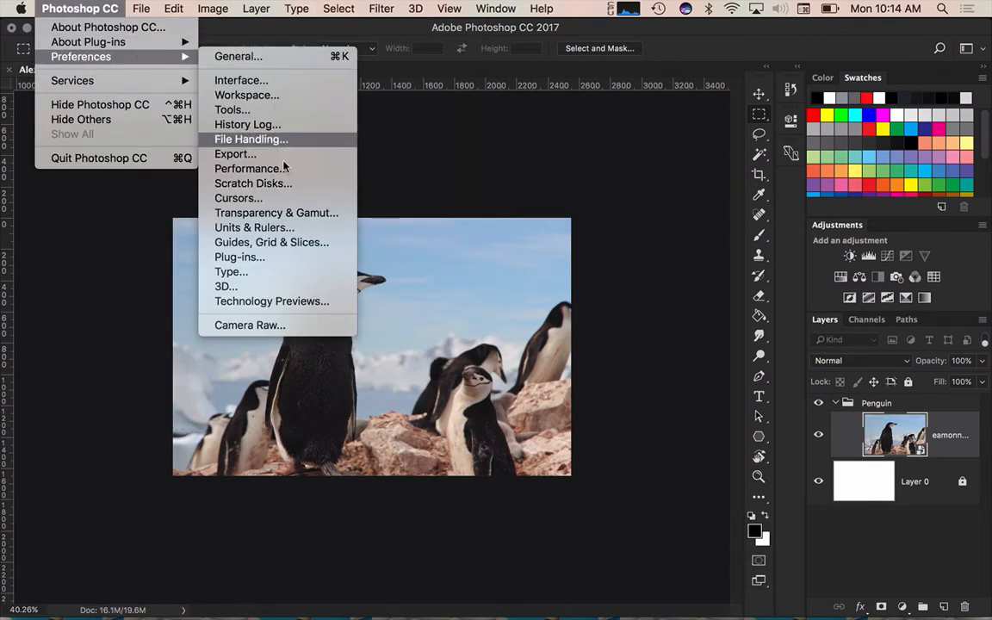
pyautogui.click(245, 227)
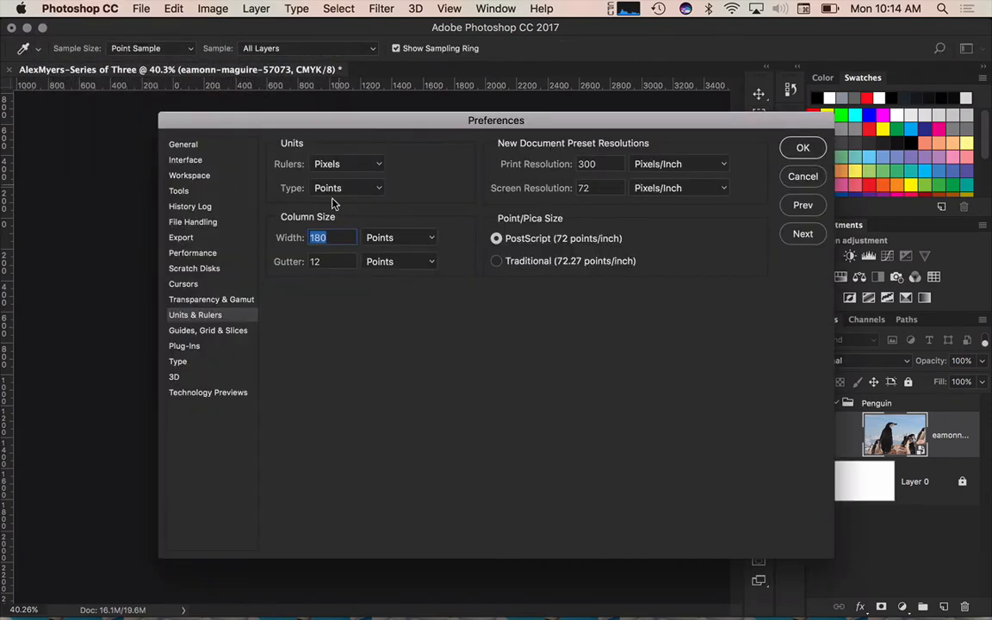
pyautogui.click(348, 163)
pyautogui.click(390, 175)
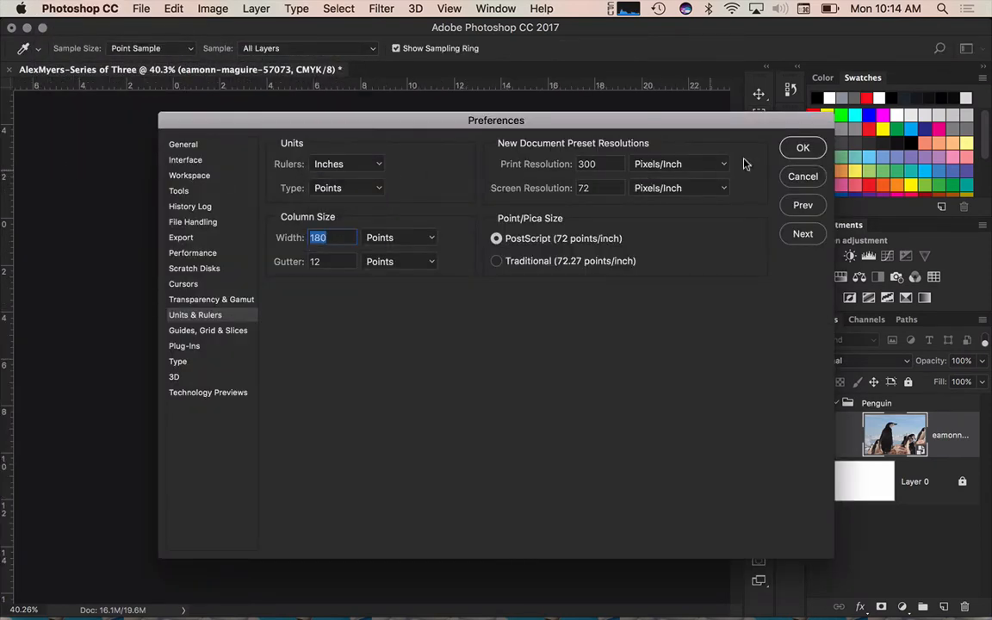
pyautogui.click(802, 147)
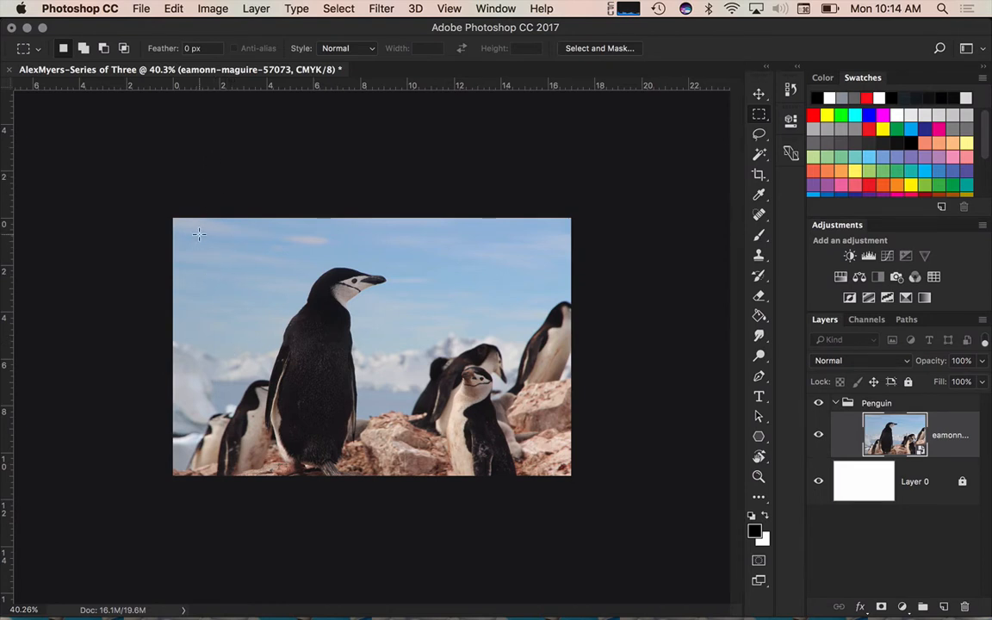
# Open the Select and Mask workspace and cancel out of it
pyautogui.click(576, 47)
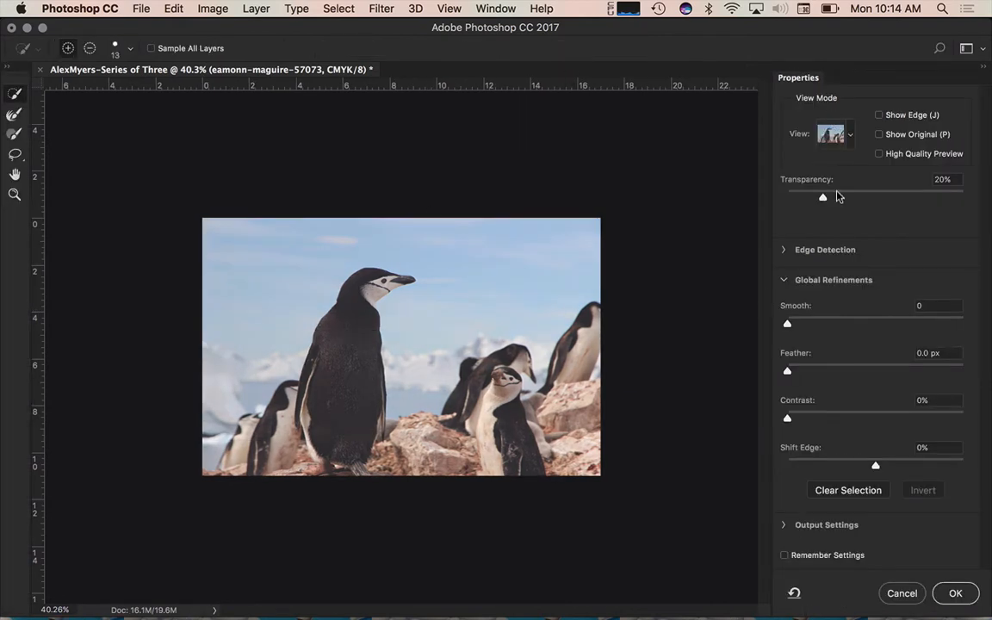
pyautogui.click(911, 601)
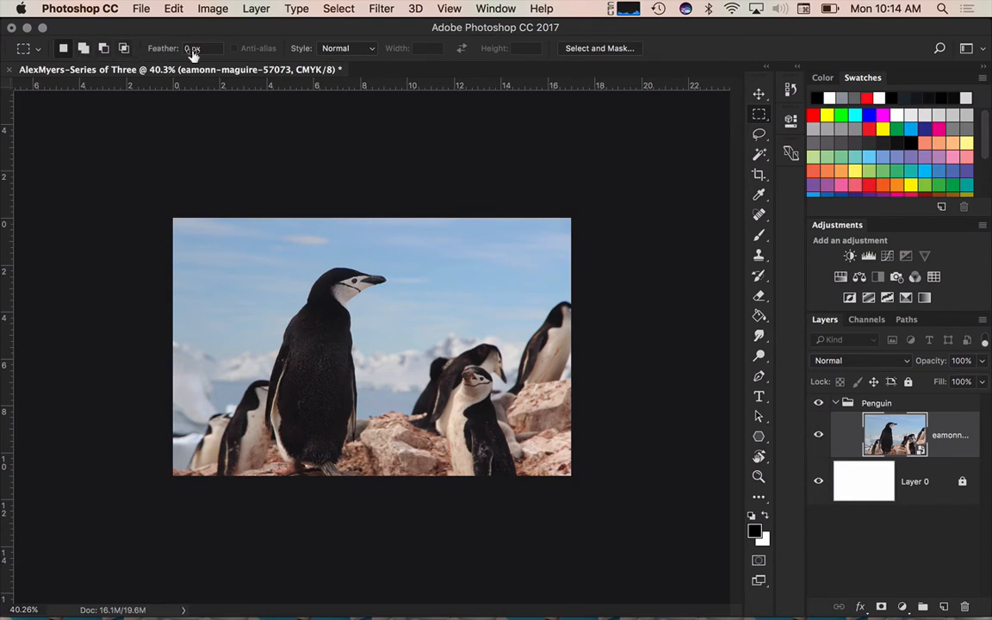
# Set the marquee style to Fixed Size with a width of 5.3333 in and a height of 10.5 in
pyautogui.click(329, 49)
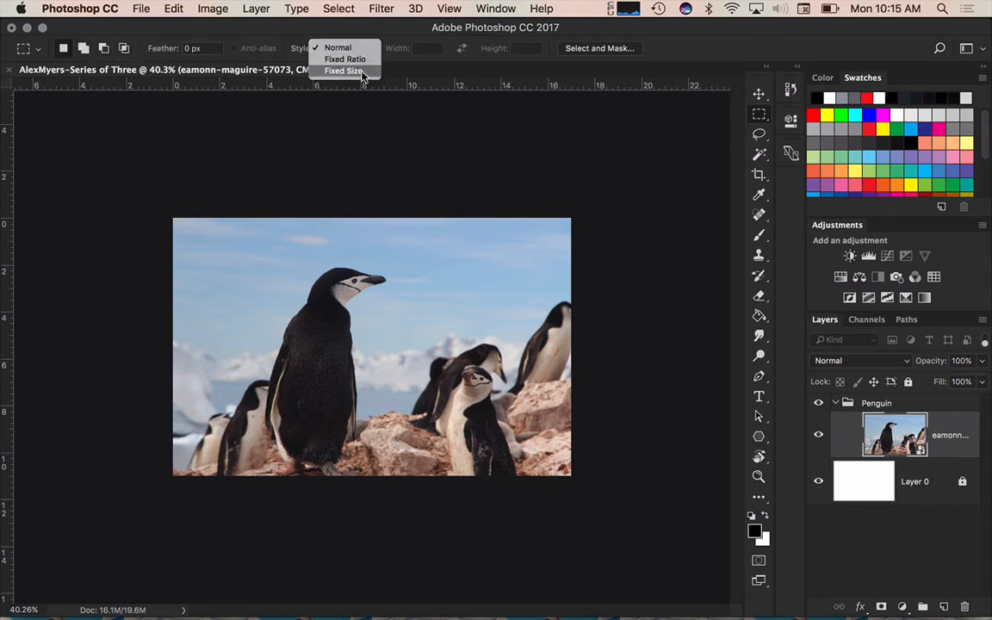
pyautogui.click(362, 72)
pyautogui.click(422, 49)
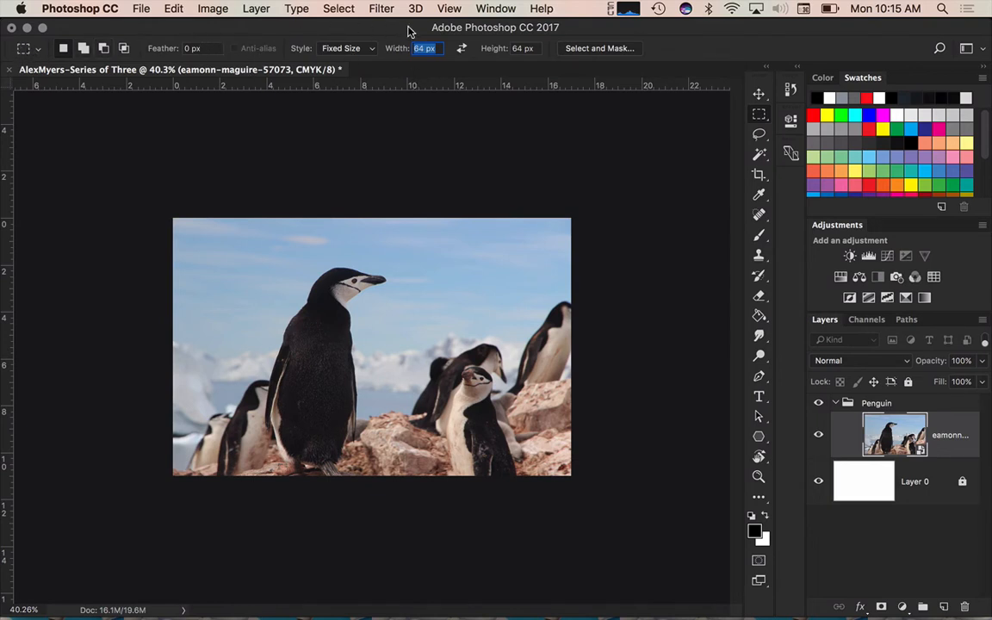
pyautogui.click(353, 49)
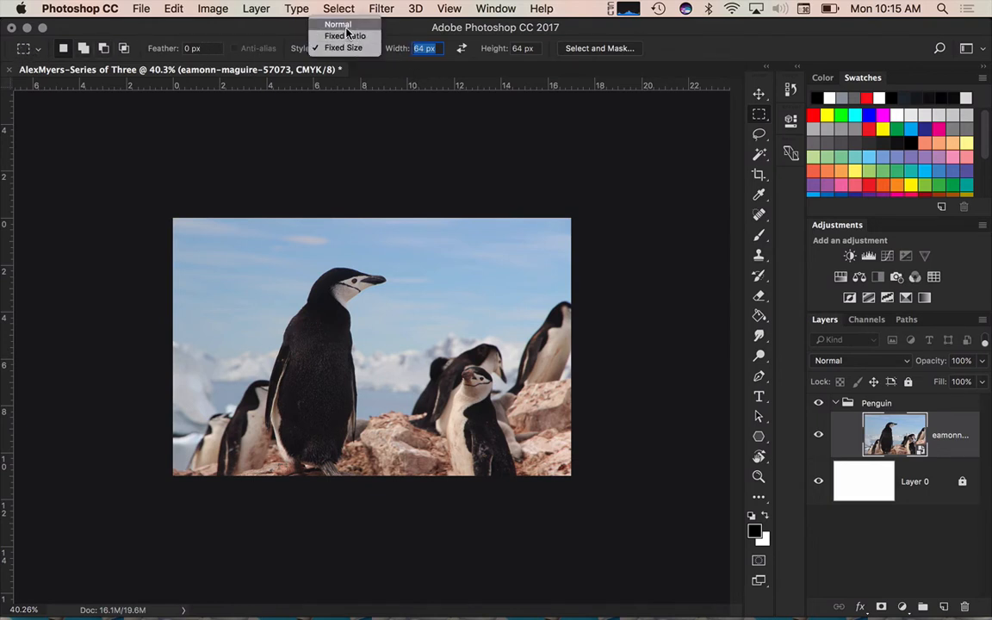
pyautogui.click(348, 49)
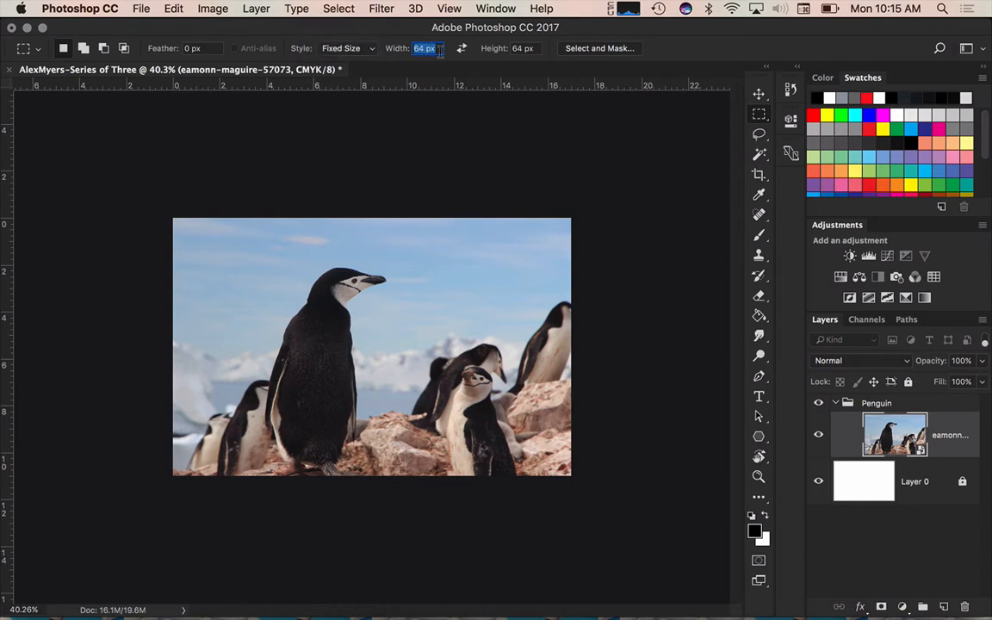
pyautogui.write('5.3333')
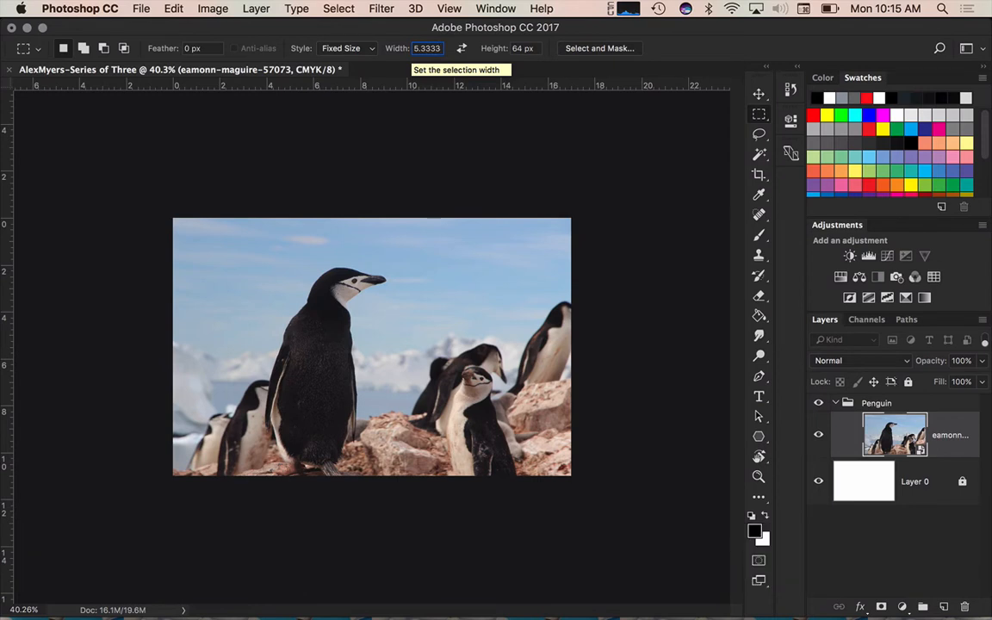
pyautogui.write('in')
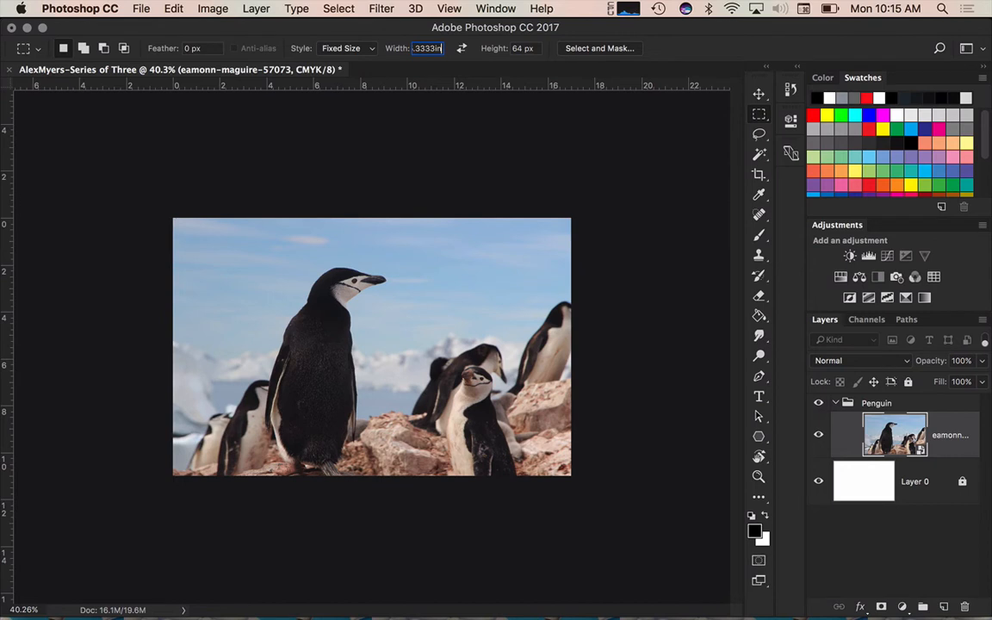
pyautogui.press('Return')
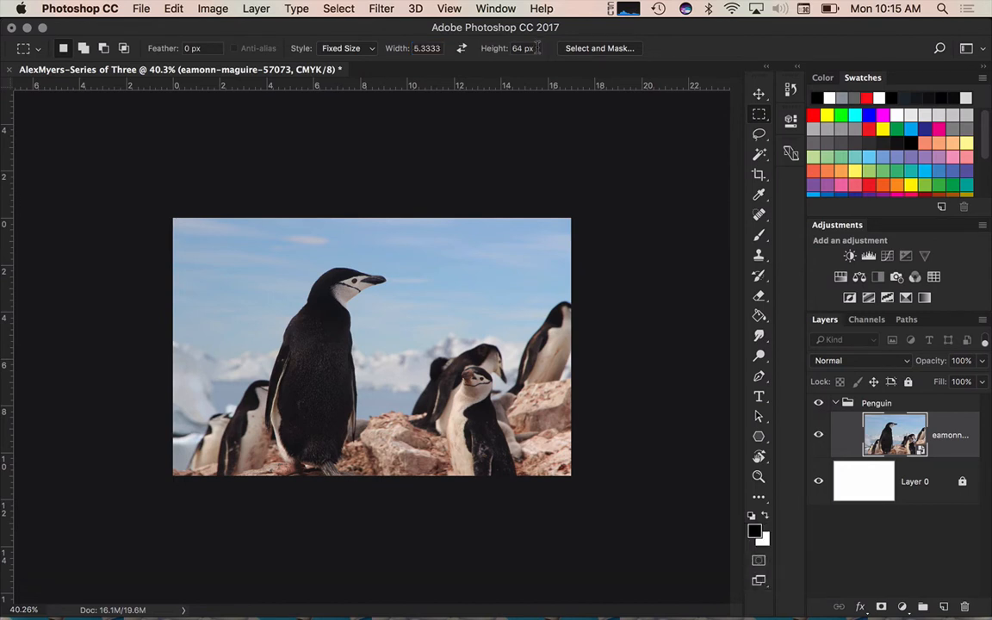
pyautogui.click(480, 48)
pyautogui.write('10.5in')
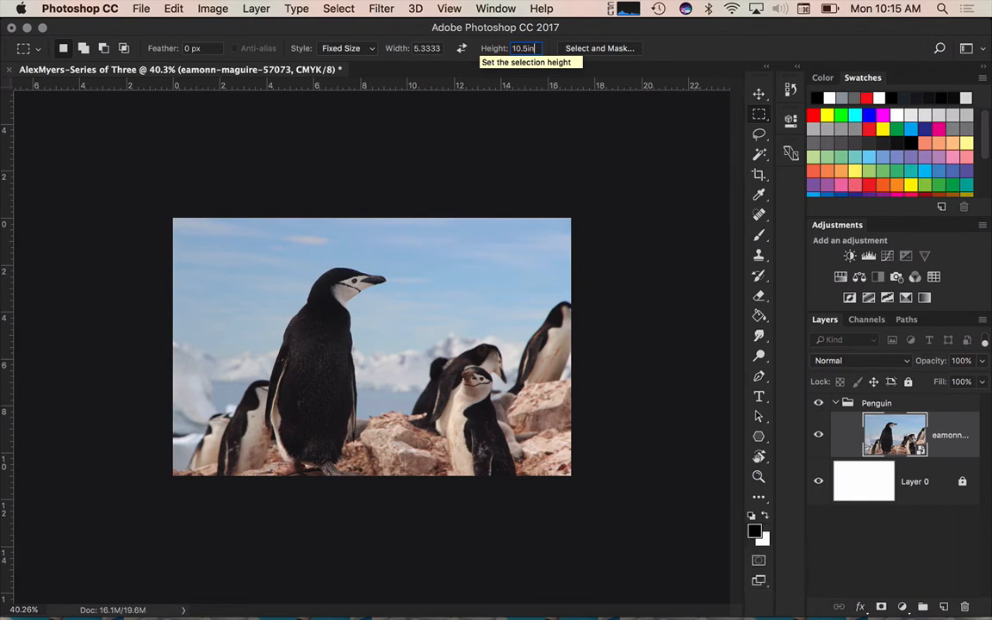
pyautogui.press('Return')
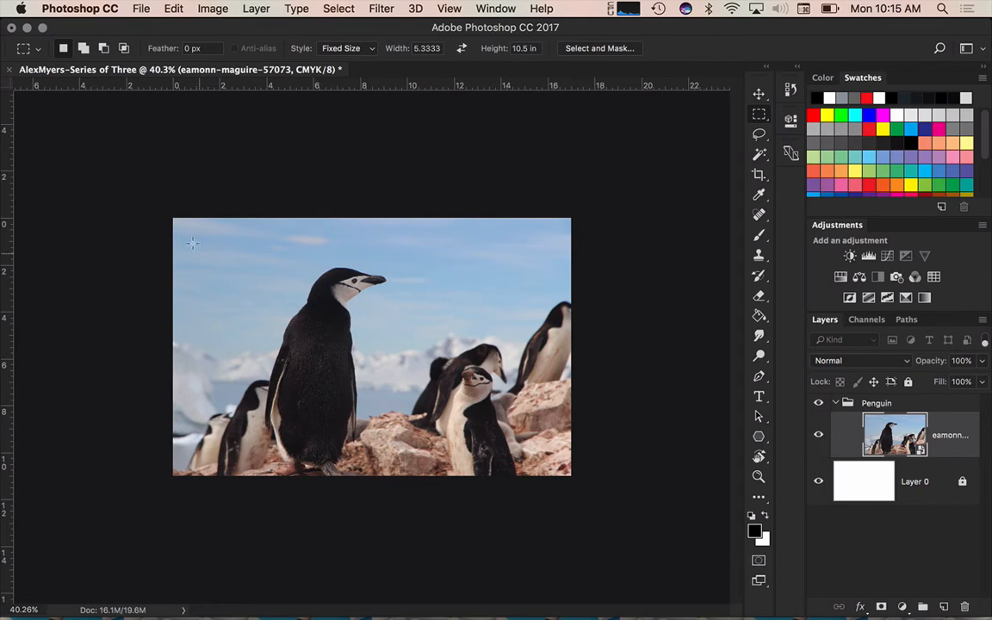
# Place the fixed-size selection over the photo's left third and nudge it to leave a small margin from the canvas edges
pyautogui.moveTo(206, 230); pyautogui.dragTo(180, 312)
pyautogui.press('alt')
pyautogui.scroll(3, 270, 430)
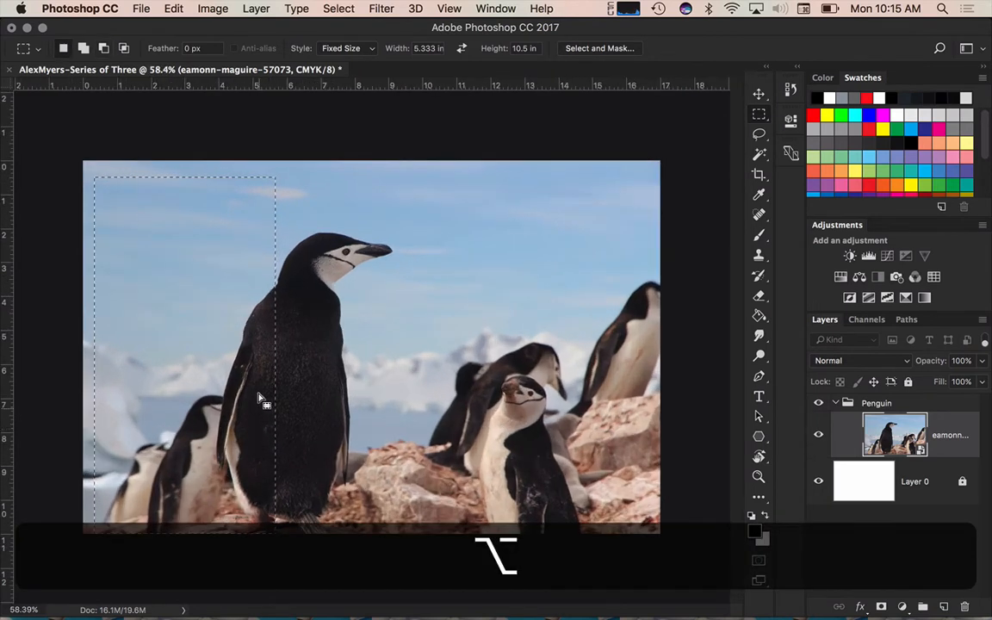
pyautogui.moveTo(149, 305); pyautogui.dragTo(149, 302)
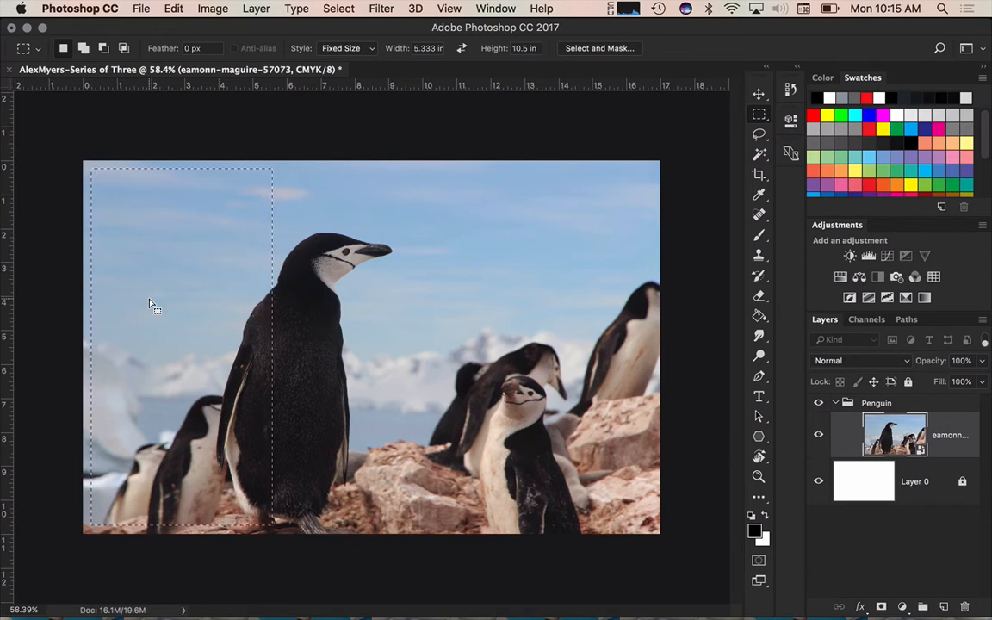
pyautogui.moveTo(160, 306); pyautogui.dragTo(161, 302)
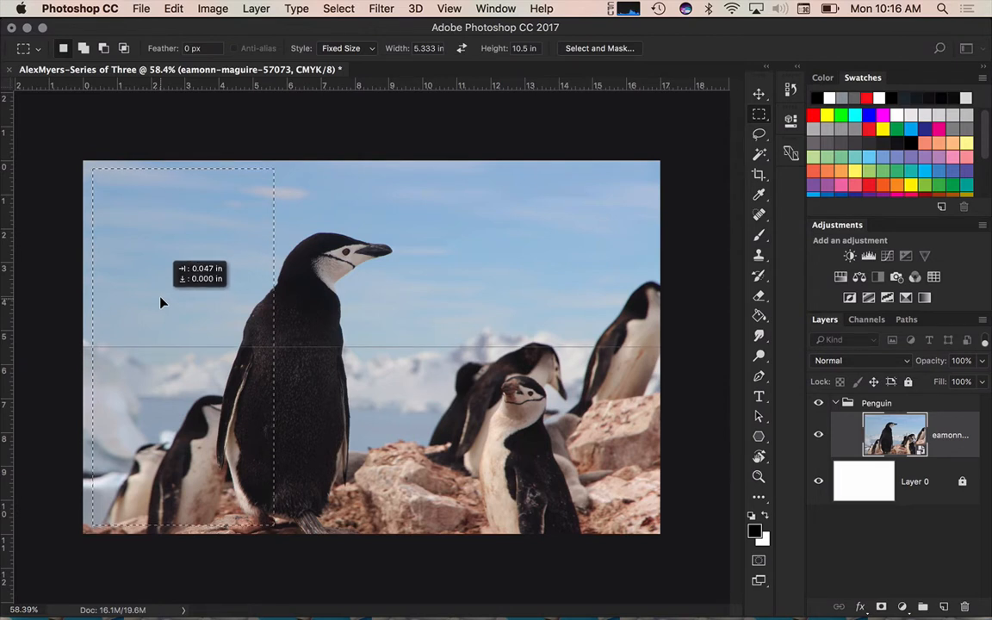
pyautogui.moveTo(160, 303); pyautogui.dragTo(163, 303)
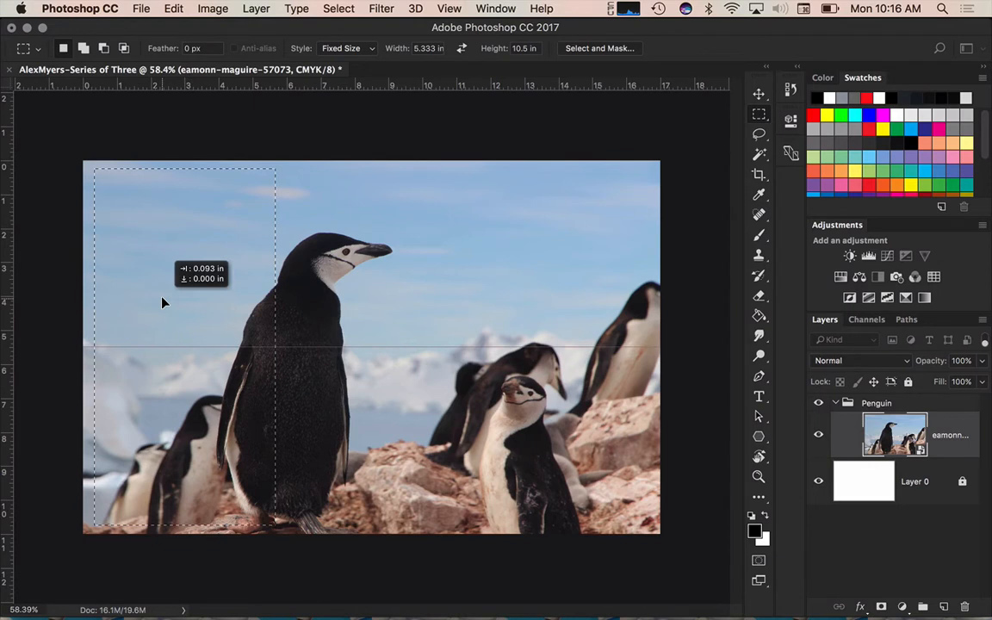
pyautogui.moveTo(164, 302); pyautogui.dragTo(164, 303)
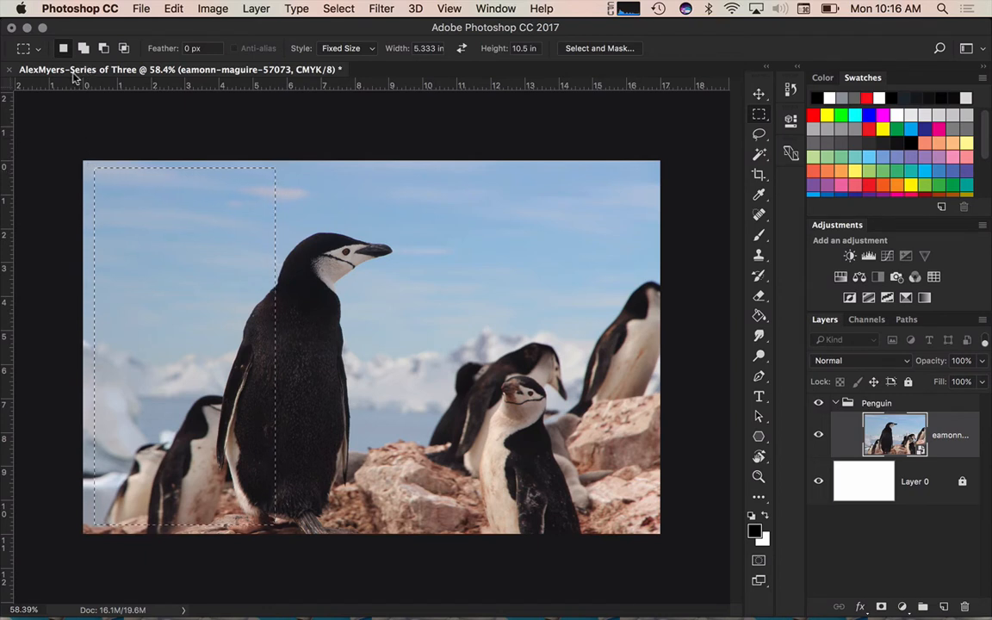
# Add a vertical guide at 0.25 in
pyautogui.click(449, 8)
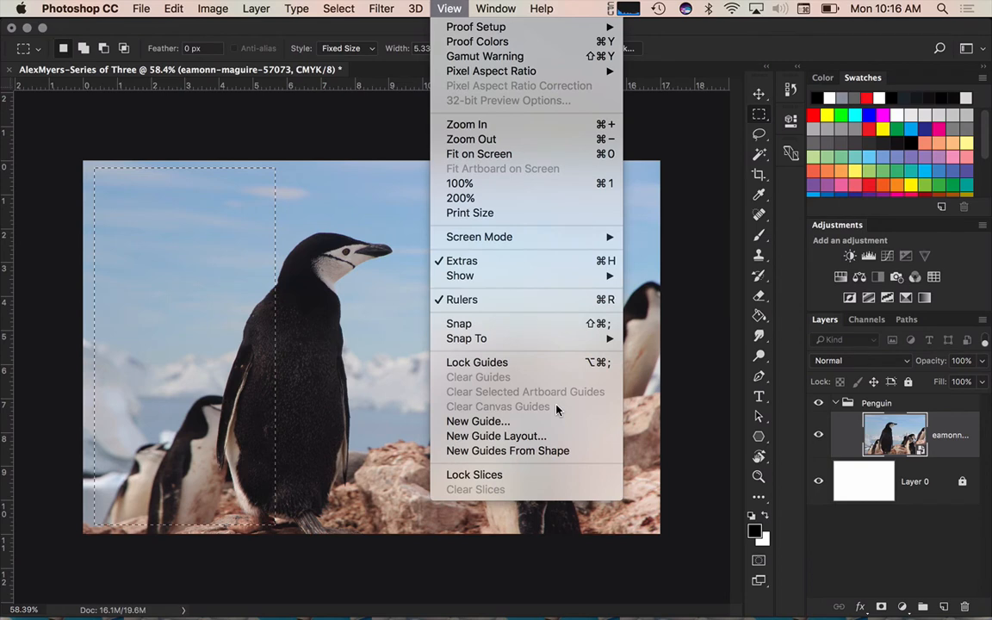
pyautogui.click(489, 423)
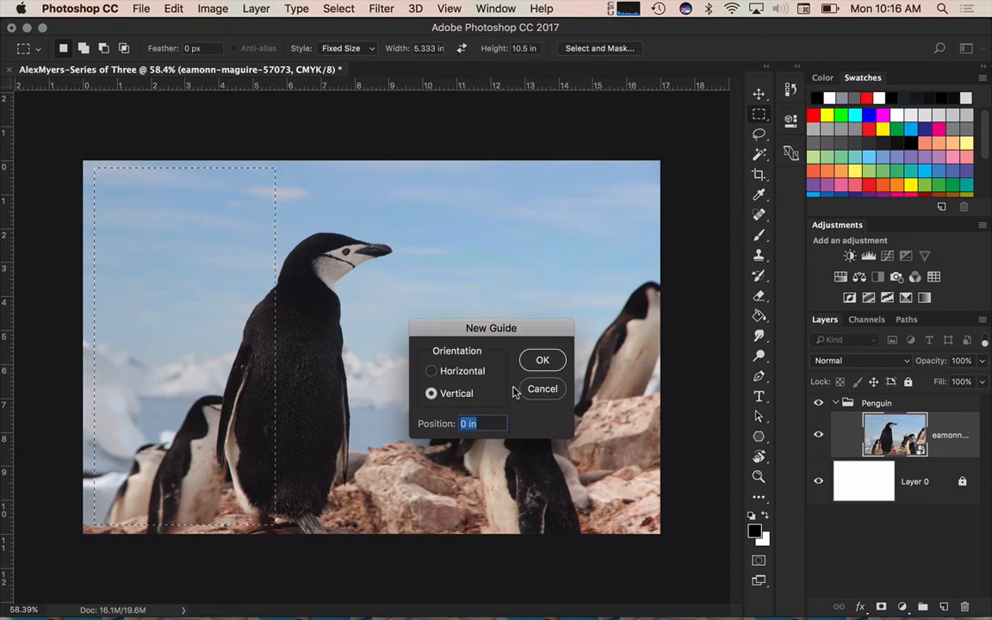
pyautogui.moveTo(466, 324); pyautogui.dragTo(415, 226)
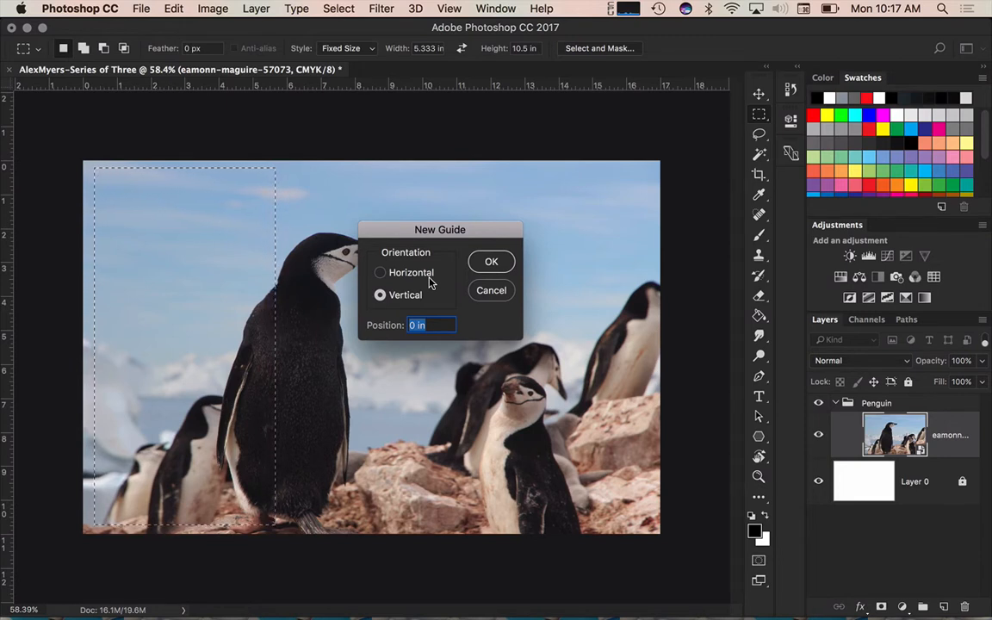
pyautogui.write('.25in')
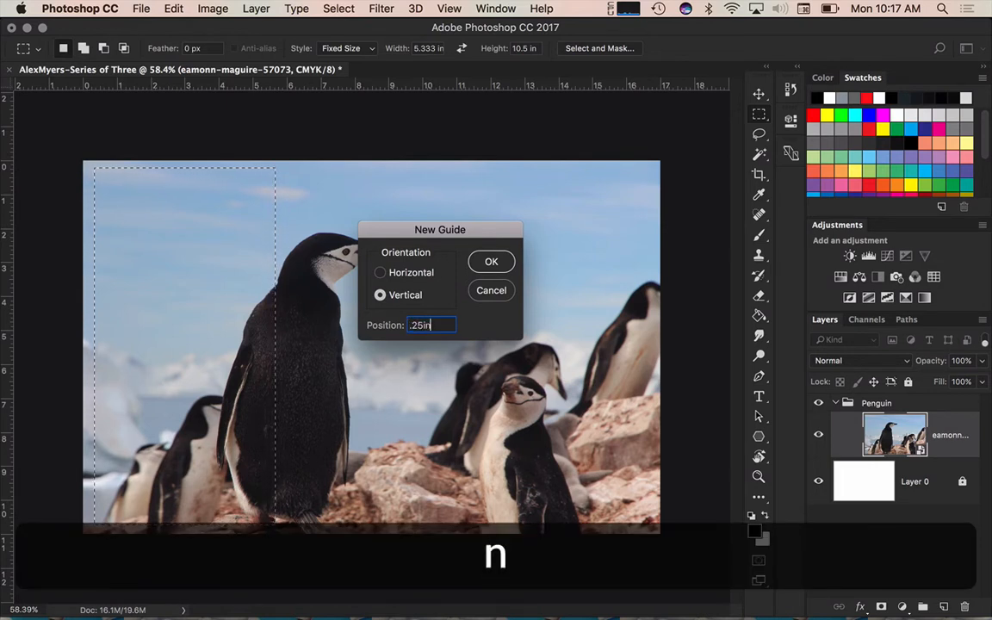
pyautogui.press('Return')
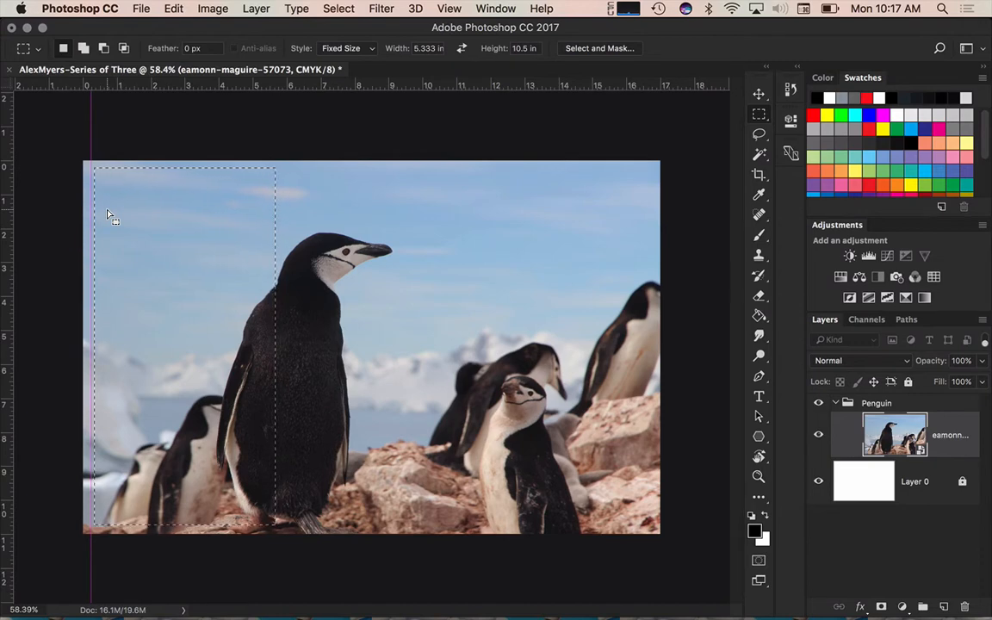
# Add a vertical guide at 16.75 in
pyautogui.click(449, 8)
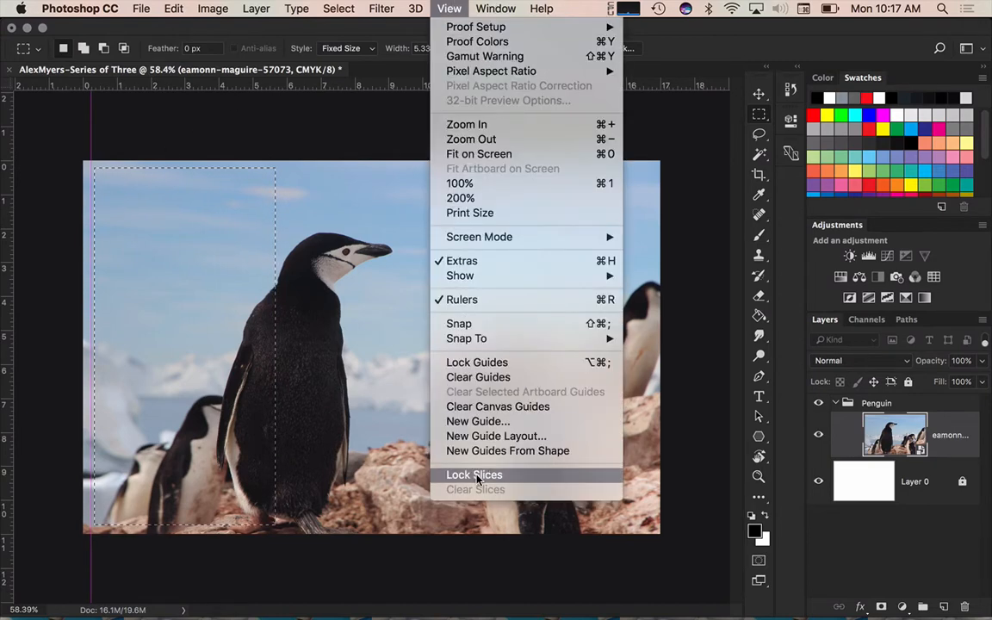
pyautogui.click(485, 421)
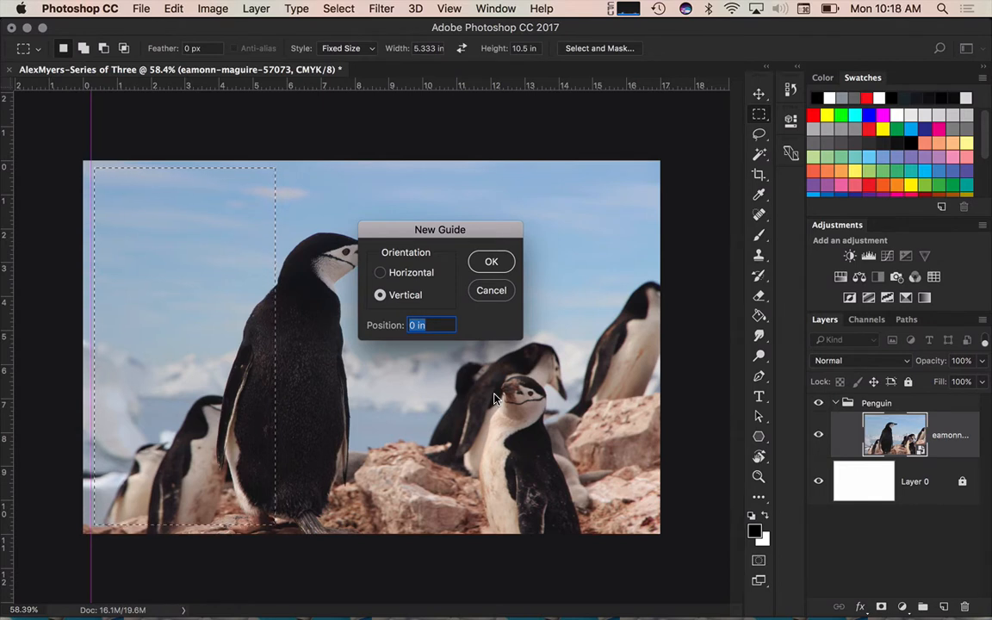
pyautogui.write('16.75')
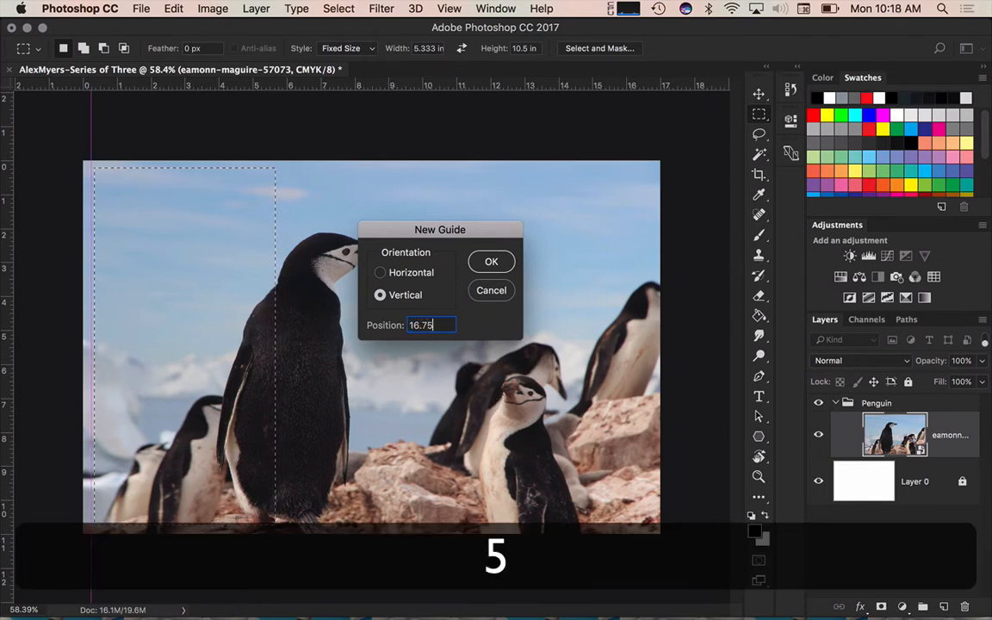
pyautogui.press('Return')
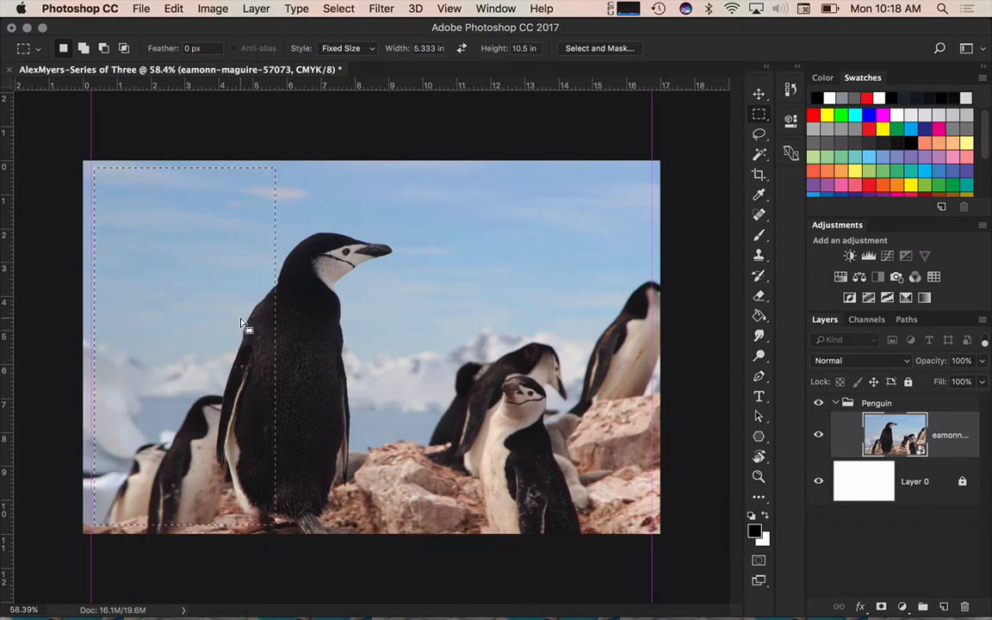
# Align the fixed-size selection with the 0.25 in guide and mask the penguin photo layer with it
pyautogui.moveTo(241, 324); pyautogui.dragTo(240, 323)
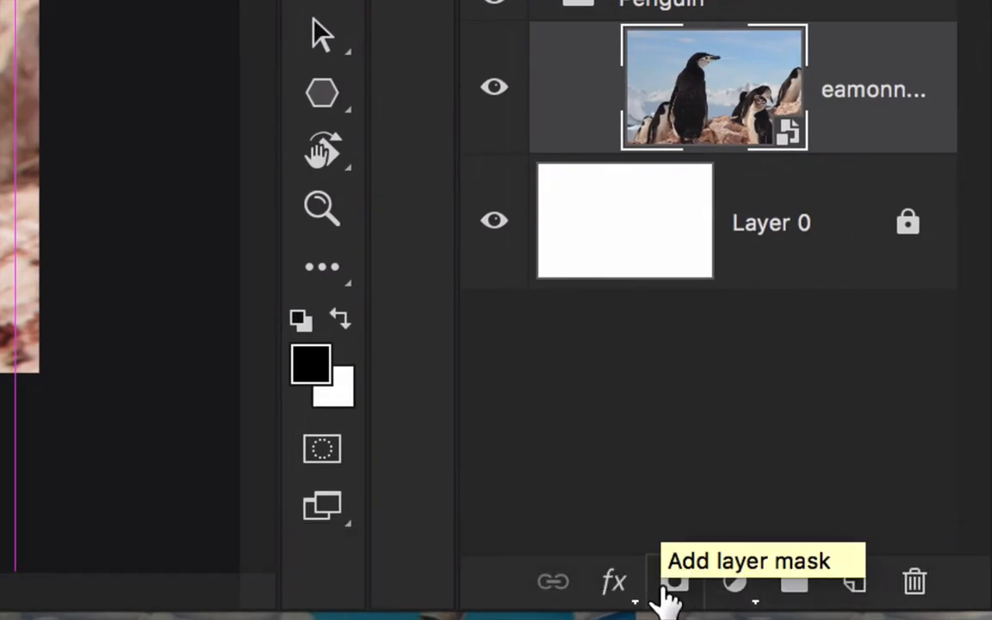
pyautogui.click(671, 589)
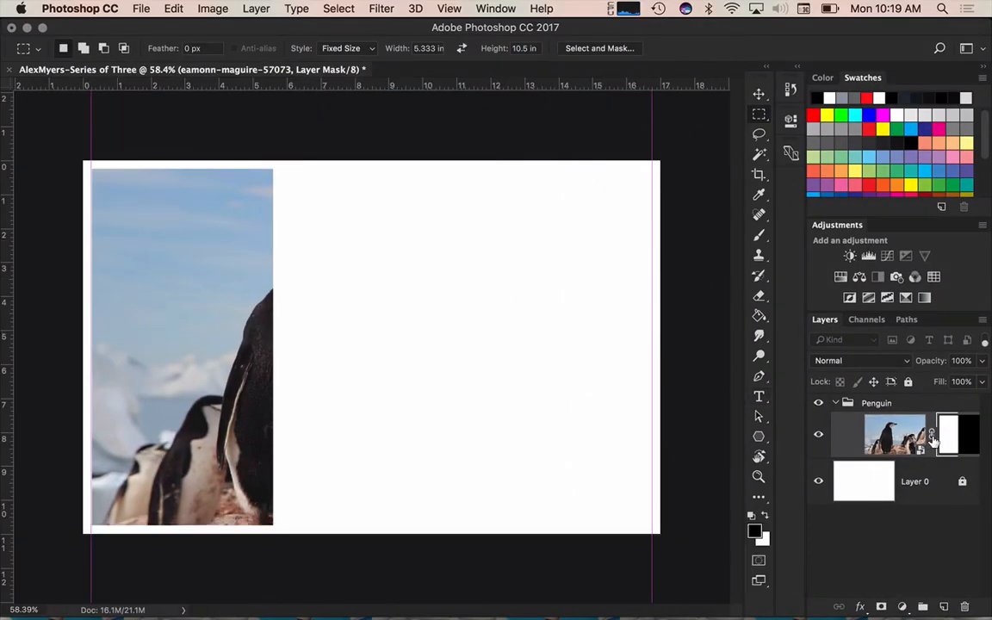
# Try moving the penguin photo sideways with its layer mask still linked, and undo the move
pyautogui.click(931, 435)
pyautogui.click(931, 438)
pyautogui.press('v')
pyautogui.moveTo(225, 318); pyautogui.dragTo(485, 321)
pyautogui.press('super+z')
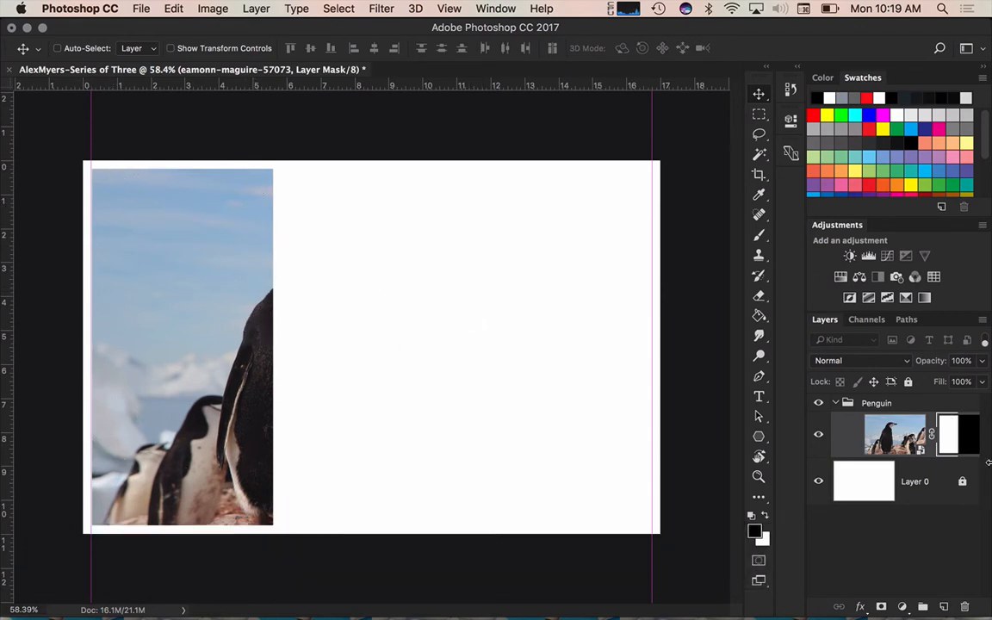
# Unlink the mask from the penguin photo and reposition the photo so the large penguin fills the masked first panel
pyautogui.click(887, 442)
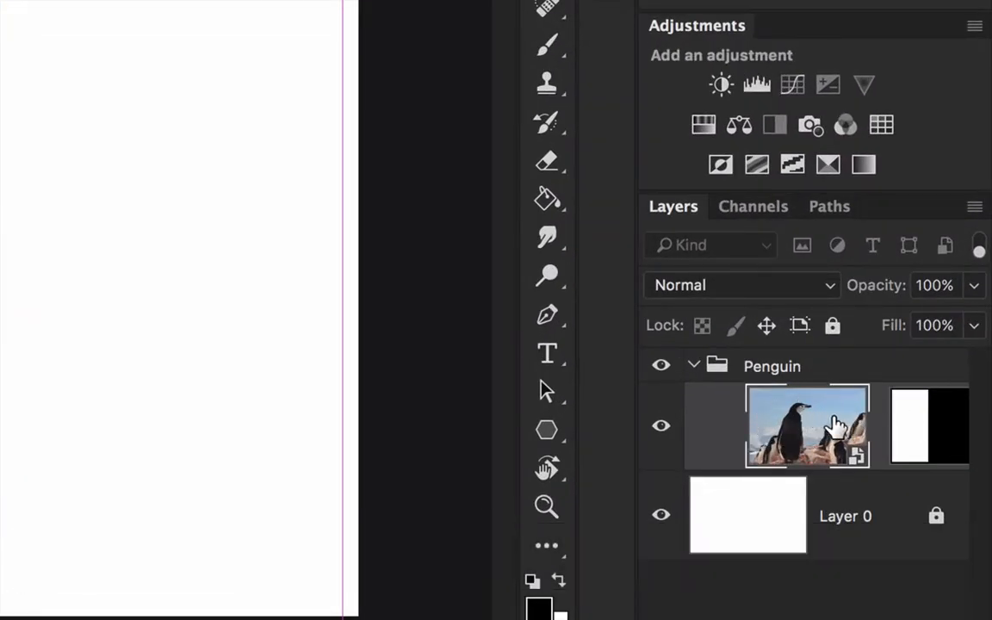
pyautogui.click(913, 425)
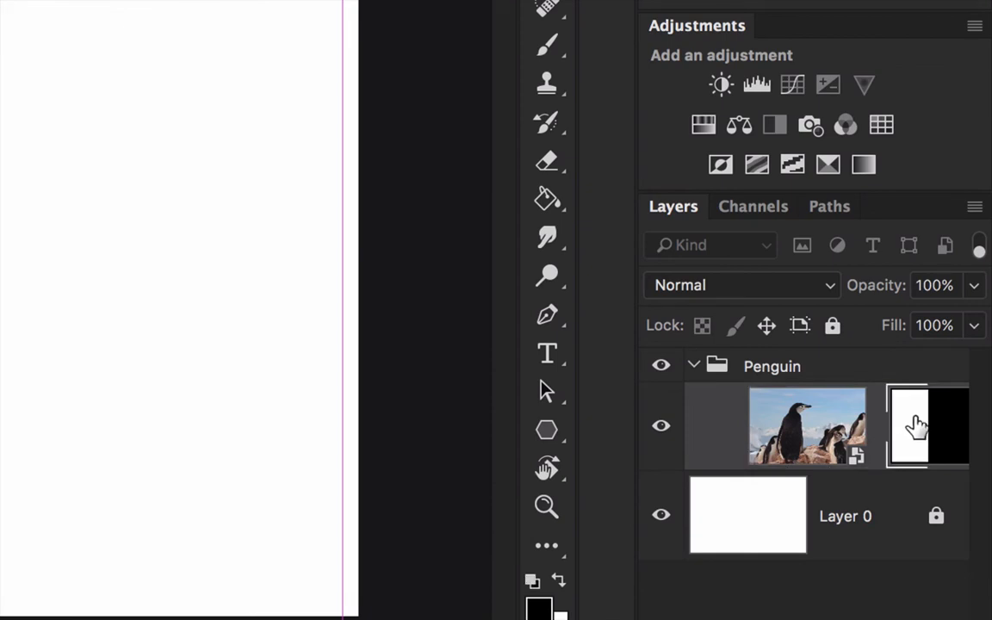
pyautogui.click(835, 432)
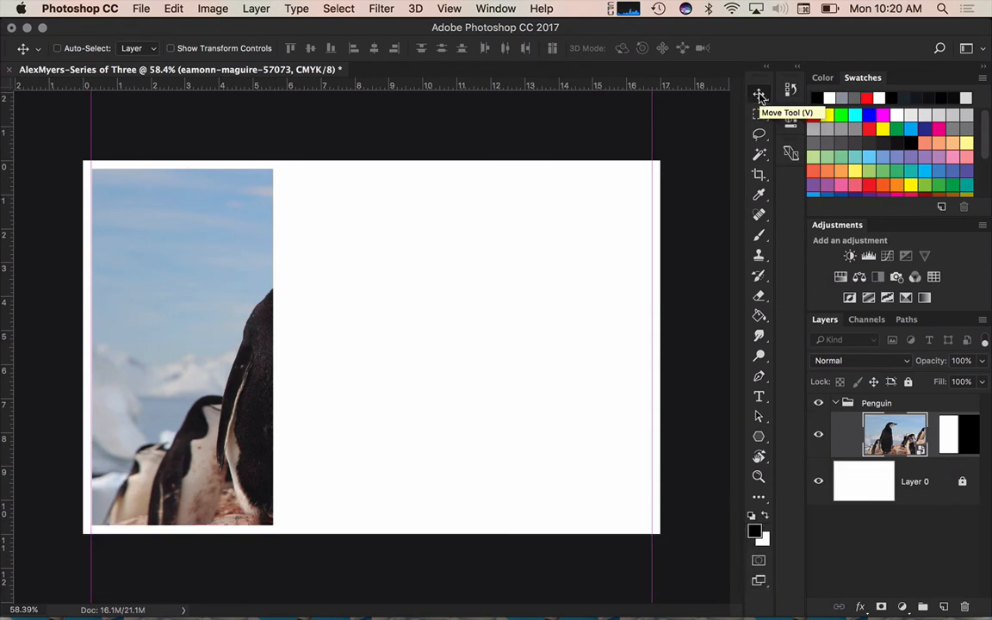
pyautogui.moveTo(221, 308); pyautogui.dragTo(198, 287)
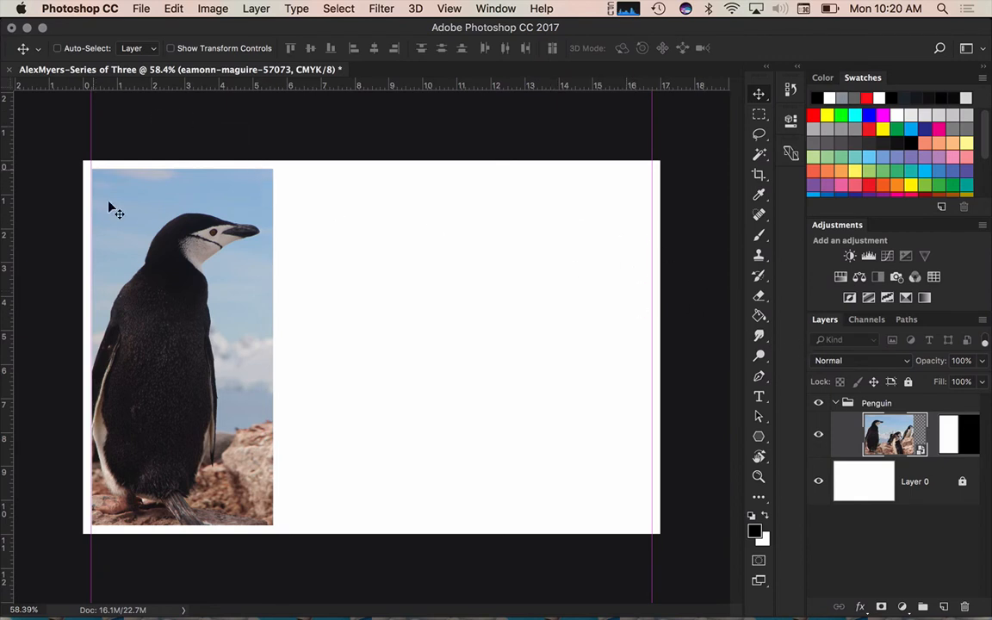
# Calculate the second panel's starting position as 5.3333+.5 and add a vertical guide at 5.8333 in
pyautogui.click(445, 8)
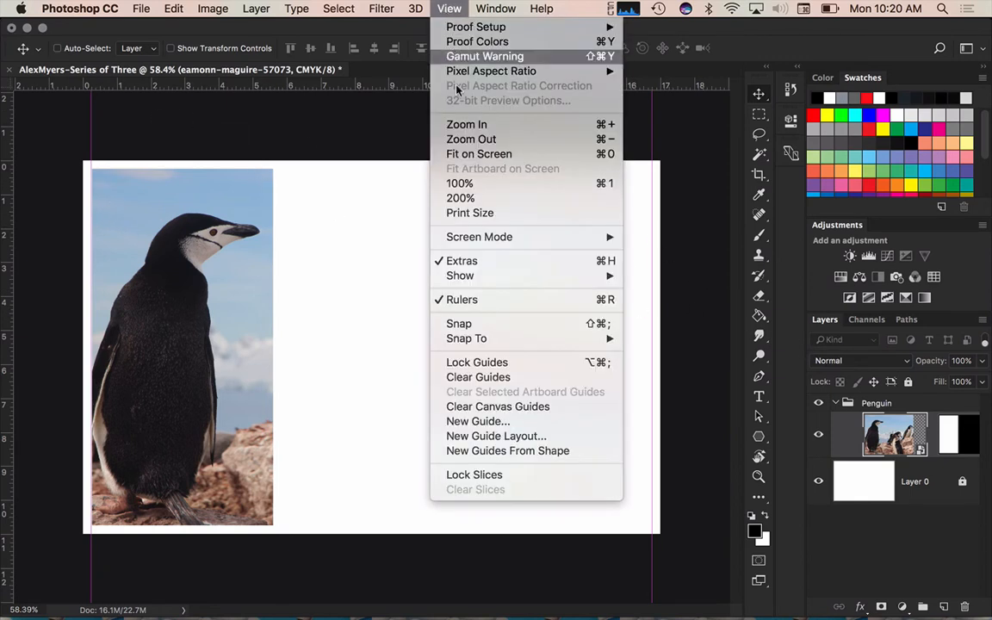
pyautogui.click(478, 421)
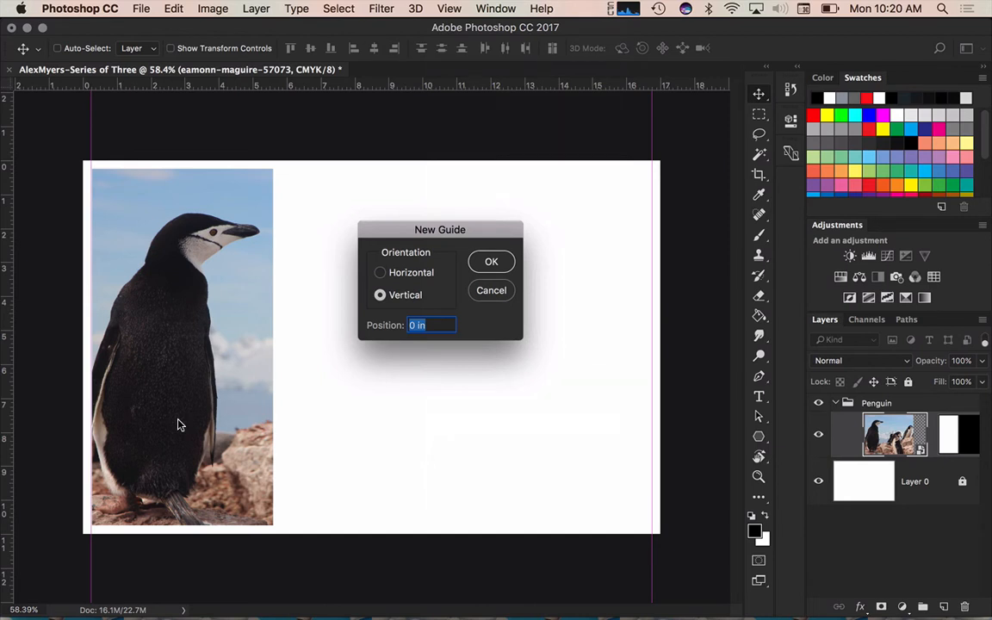
pyautogui.hotkey('alt', 'space')
pyautogui.write('5.3333+.25')
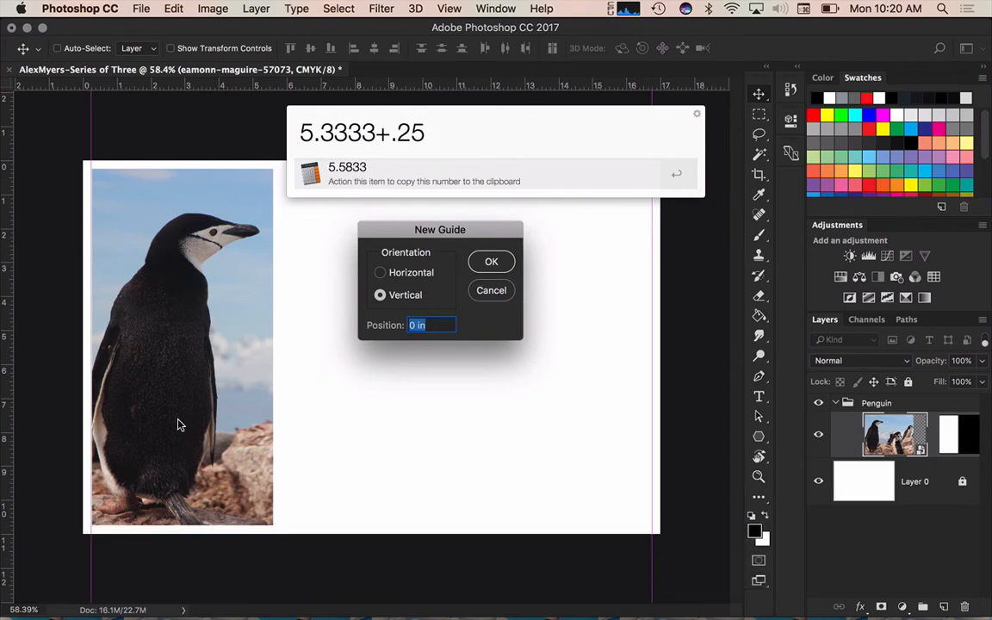
pyautogui.press('BackSpace')
pyautogui.press('BackSpace')
pyautogui.write('5')
pyautogui.press('super+c')
pyautogui.click(432, 325)
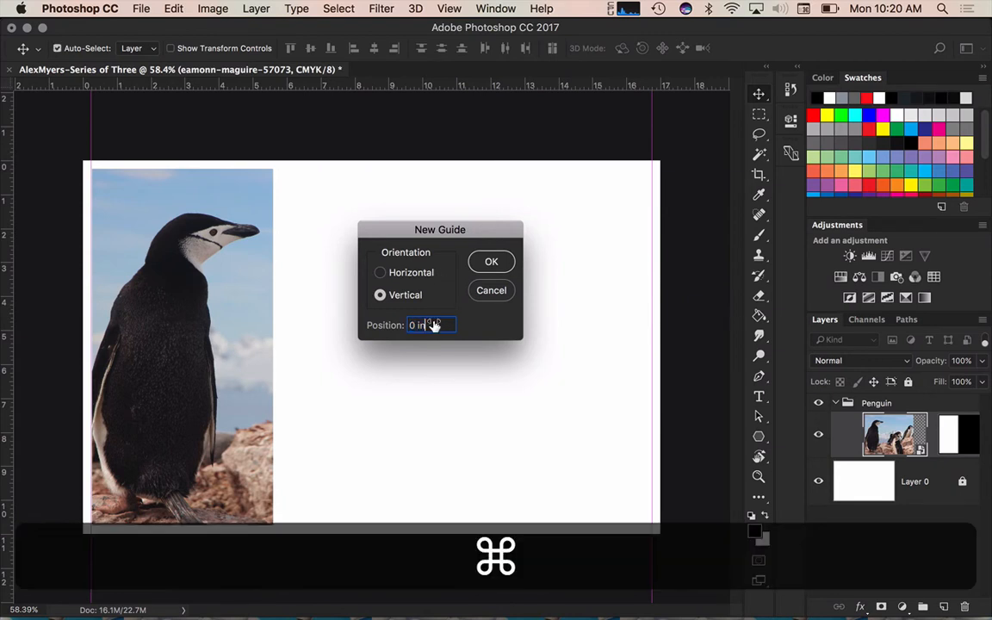
pyautogui.press('BackSpace')
pyautogui.press('super+BackSpace')
pyautogui.press('super+v')
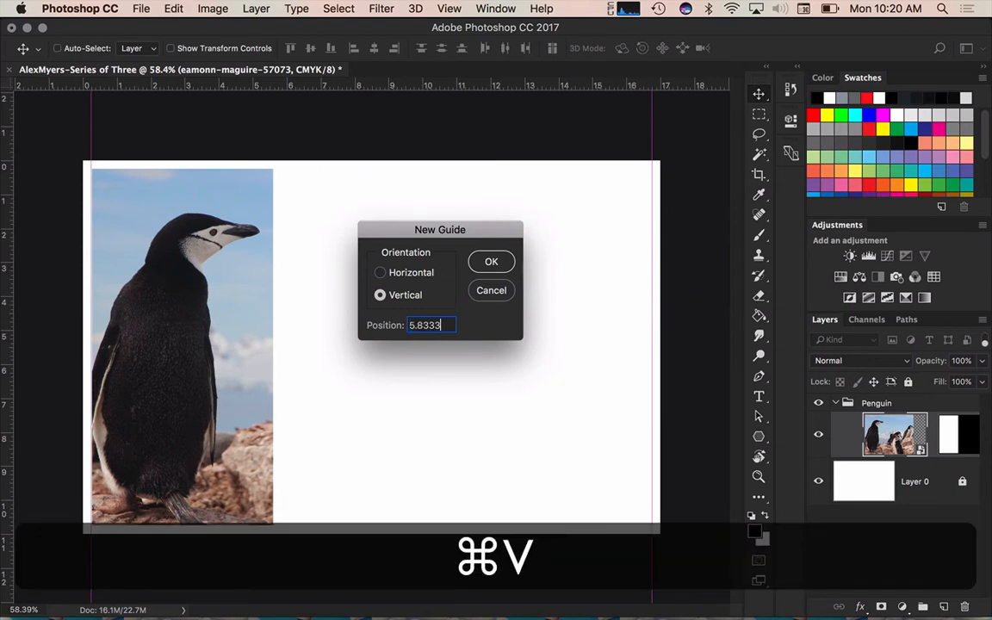
pyautogui.click(493, 265)
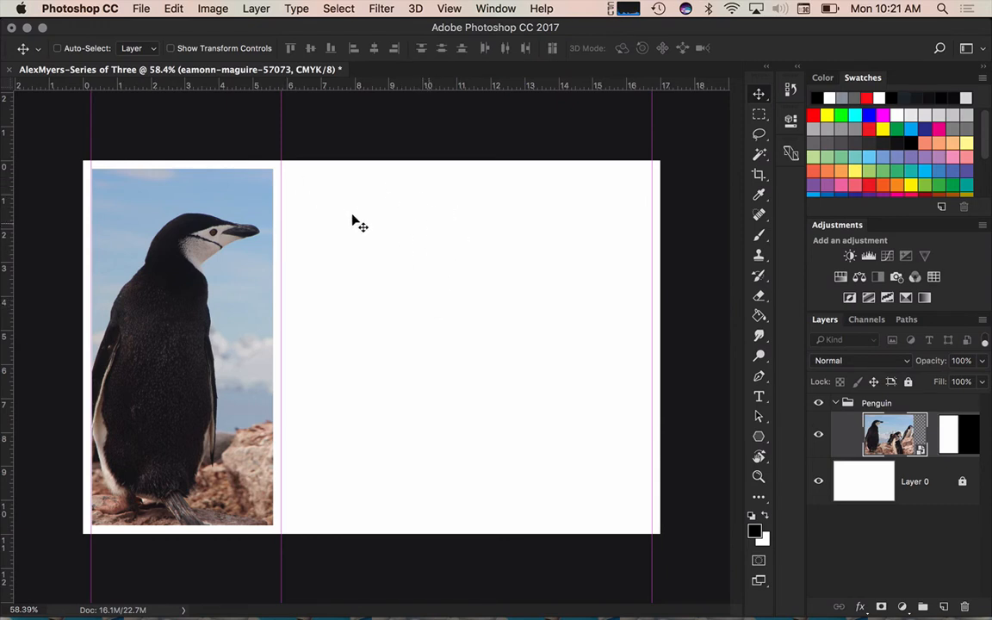
# Place a 5.333 x 10.5 in fixed-size marquee selection for the second panel, aligned with the 5.8333 in guide
pyautogui.click(757, 114)
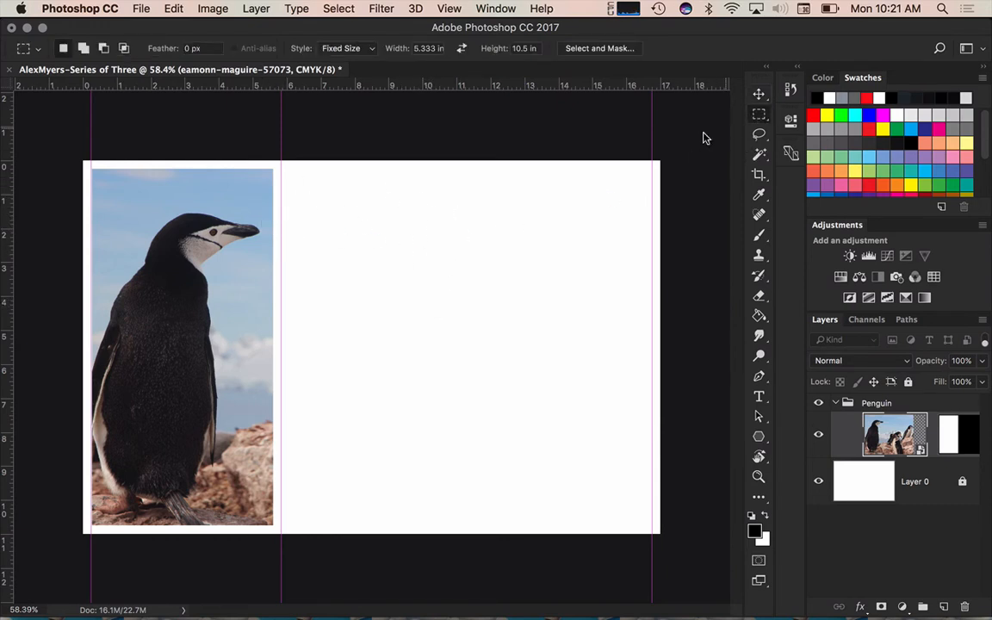
pyautogui.click(310, 185)
pyautogui.moveTo(366, 224); pyautogui.dragTo(320, 217)
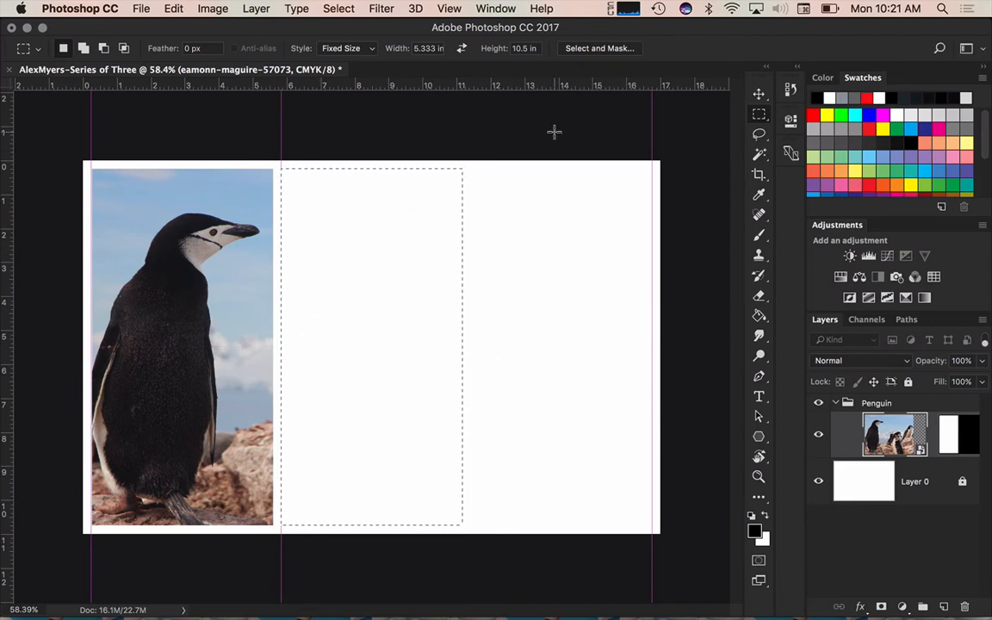
# Calculate the third panel's starting position as 10.6666+.75 and add a vertical guide at 11.4166 in
pyautogui.click(448, 9)
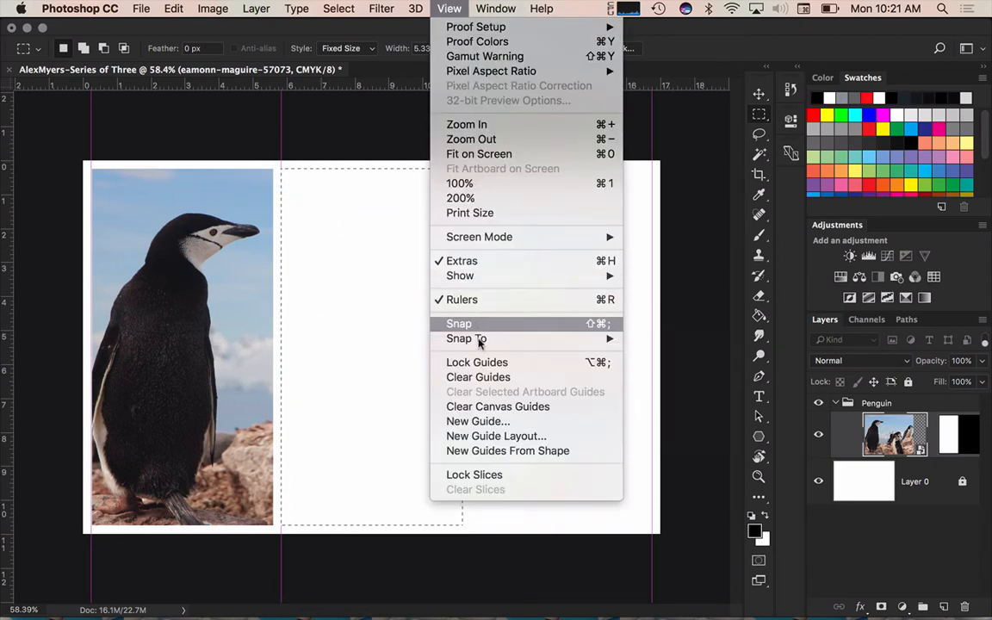
pyautogui.click(458, 421)
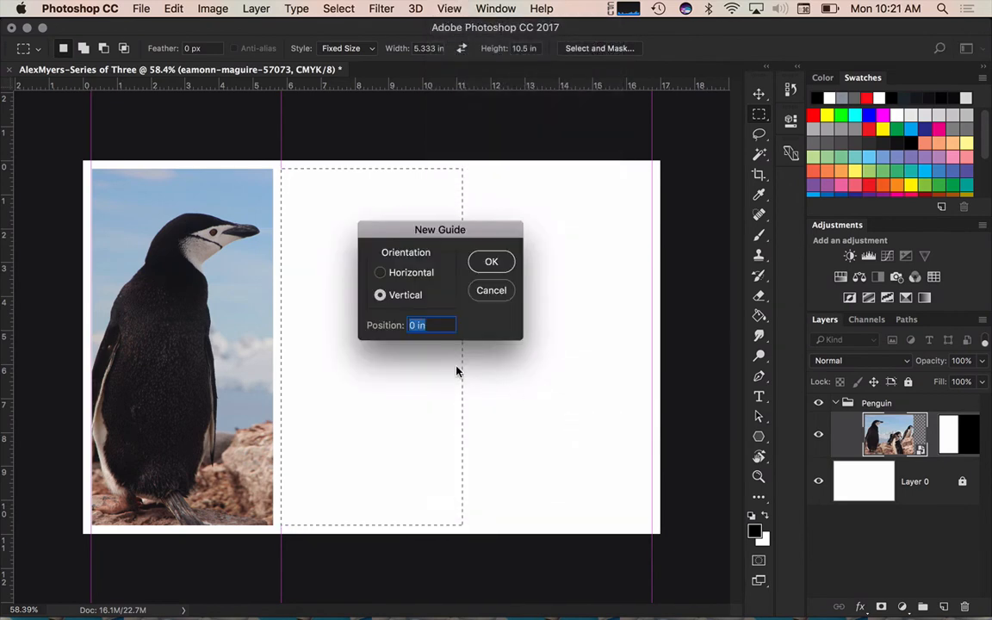
pyautogui.press('alt')
pyautogui.hotkey('alt', 'space')
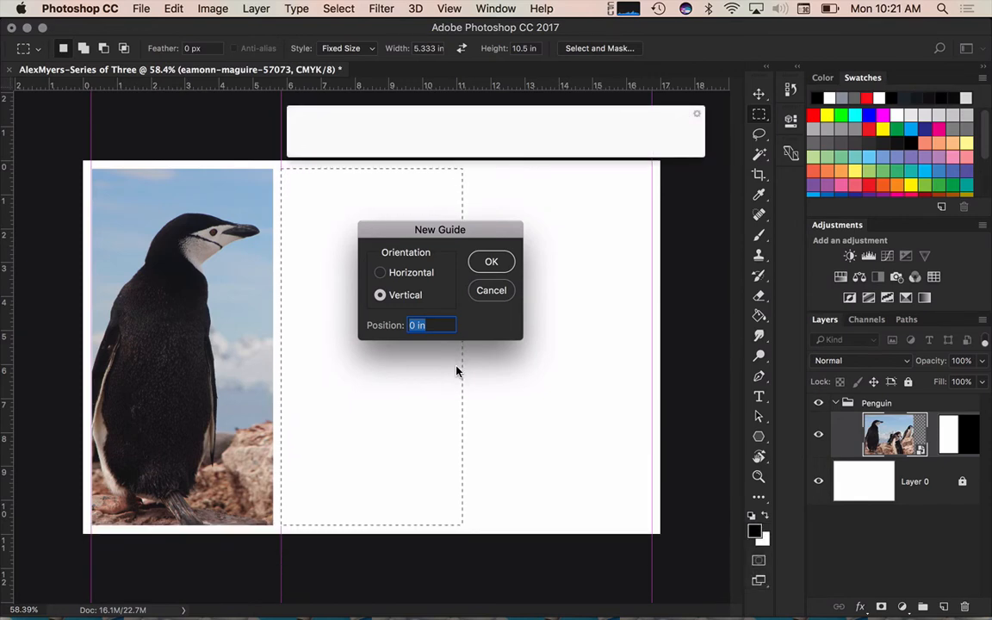
pyautogui.write('10.6666')
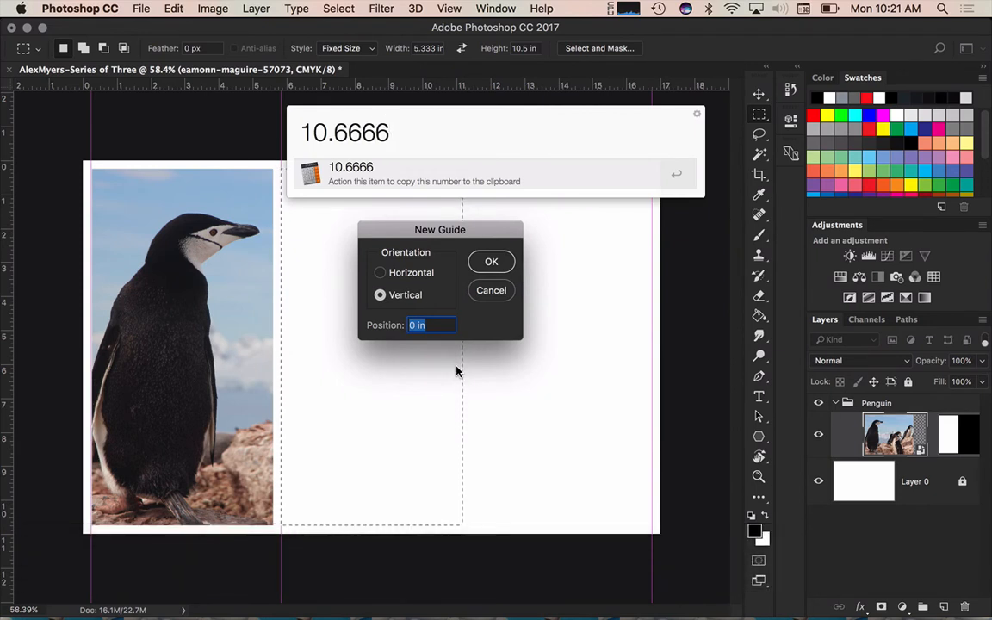
pyautogui.write('+.')
pyautogui.press('BackSpace')
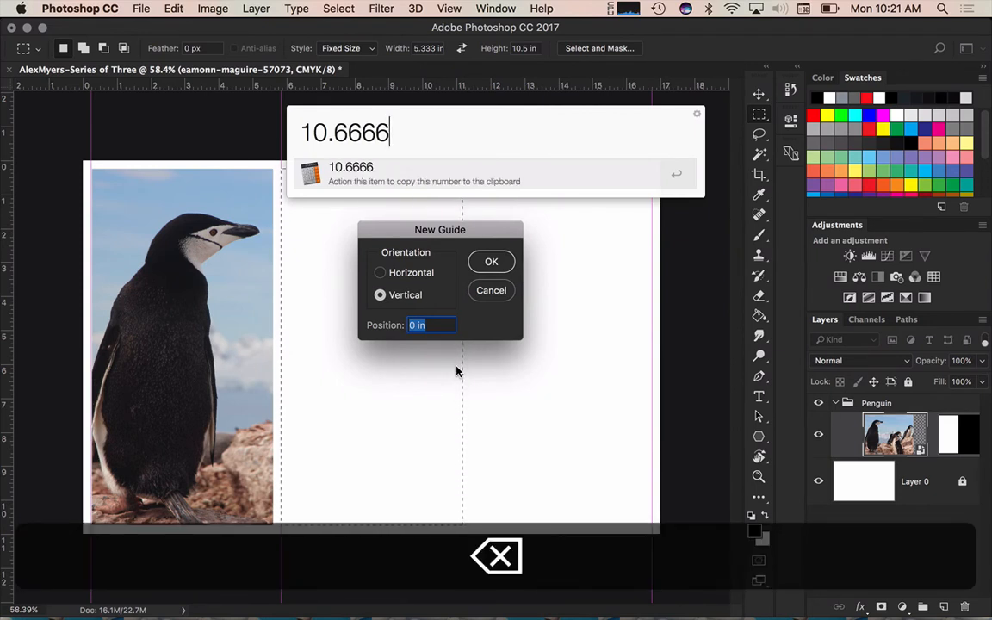
pyautogui.write('+.75')
pyautogui.press('Return')
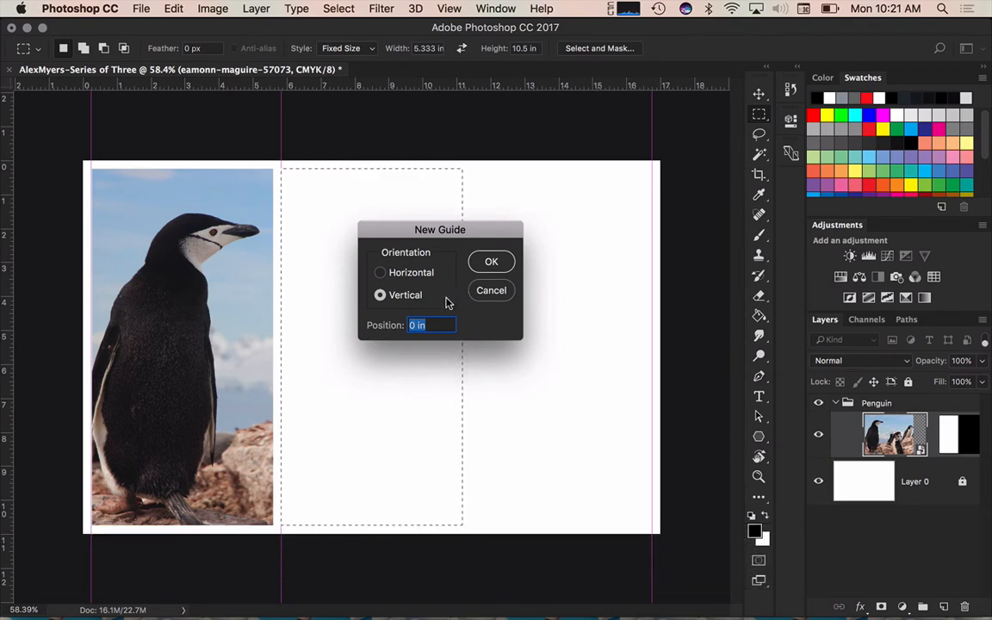
pyautogui.hotkey('alt', 'space')
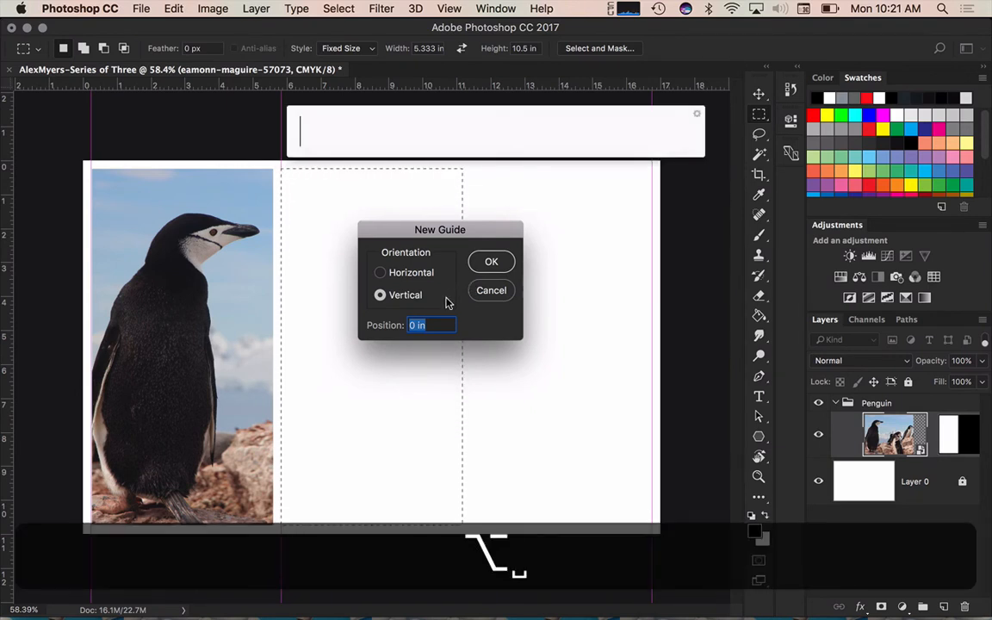
pyautogui.write('10.6666+.75')
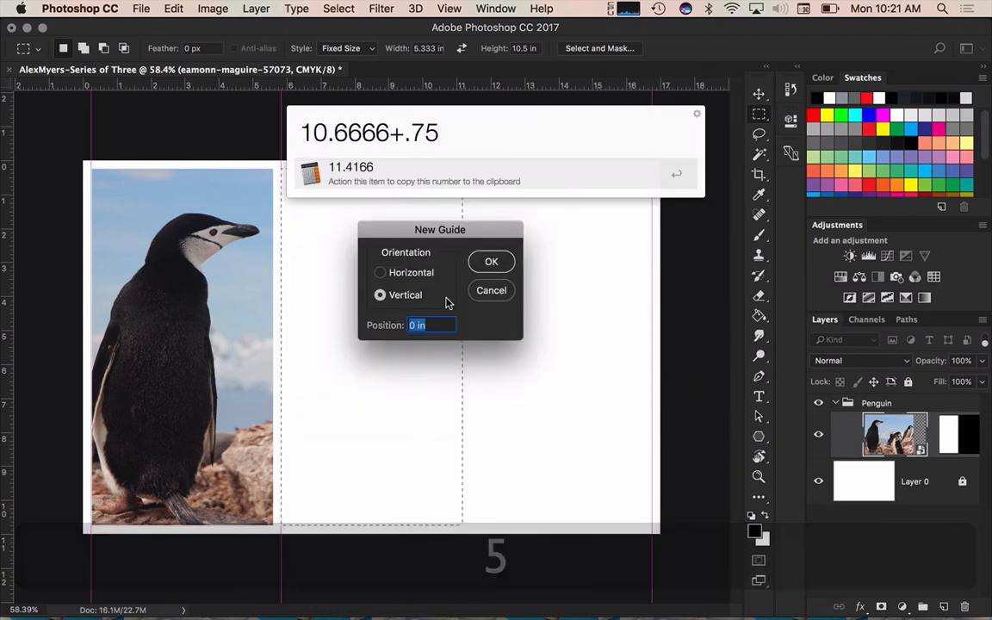
pyautogui.press('super')
pyautogui.press('super+c')
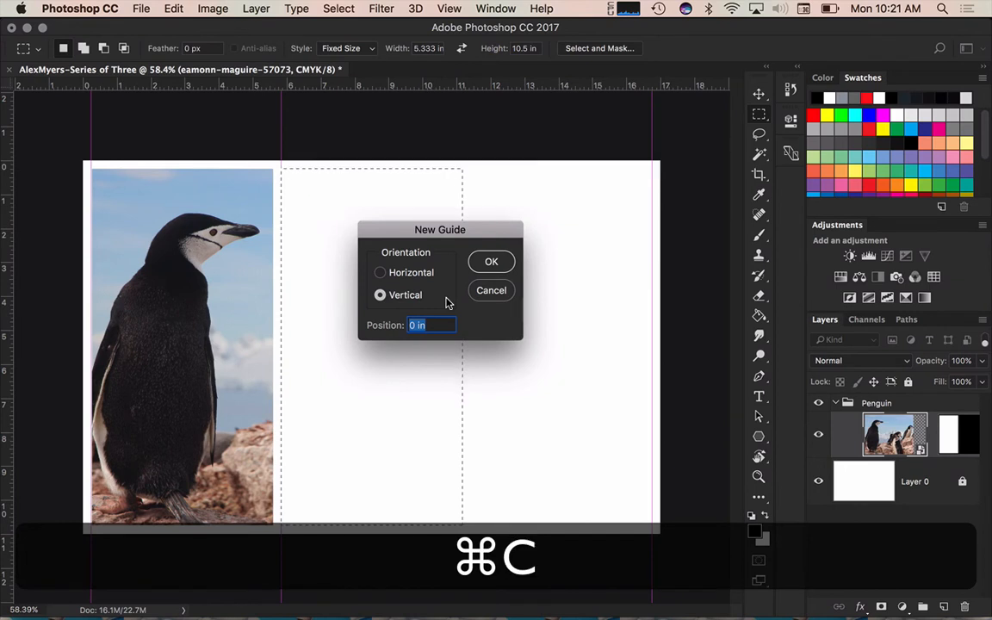
pyautogui.press('super+v')
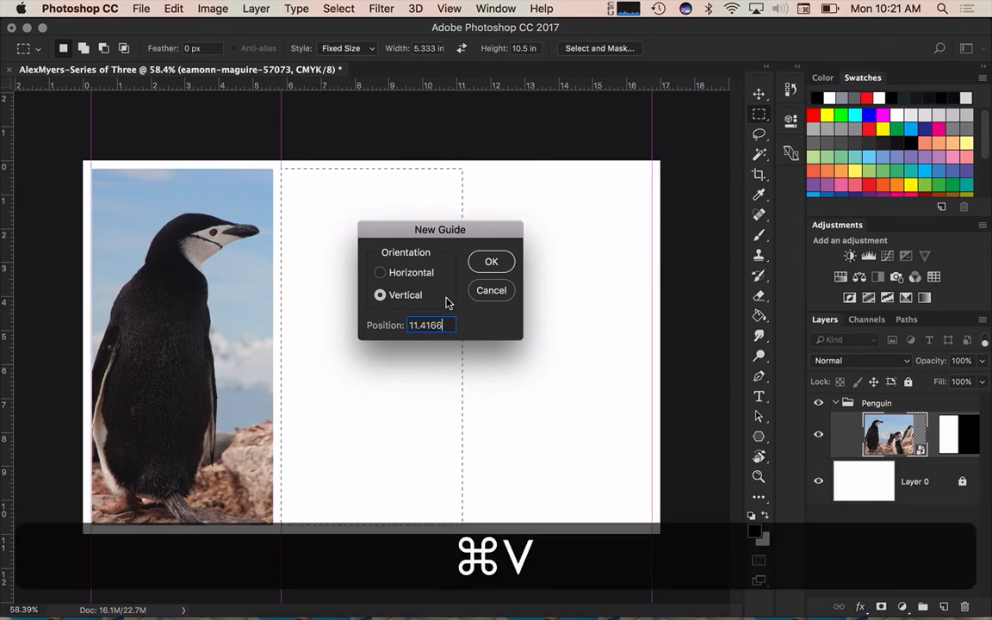
pyautogui.click(488, 262)
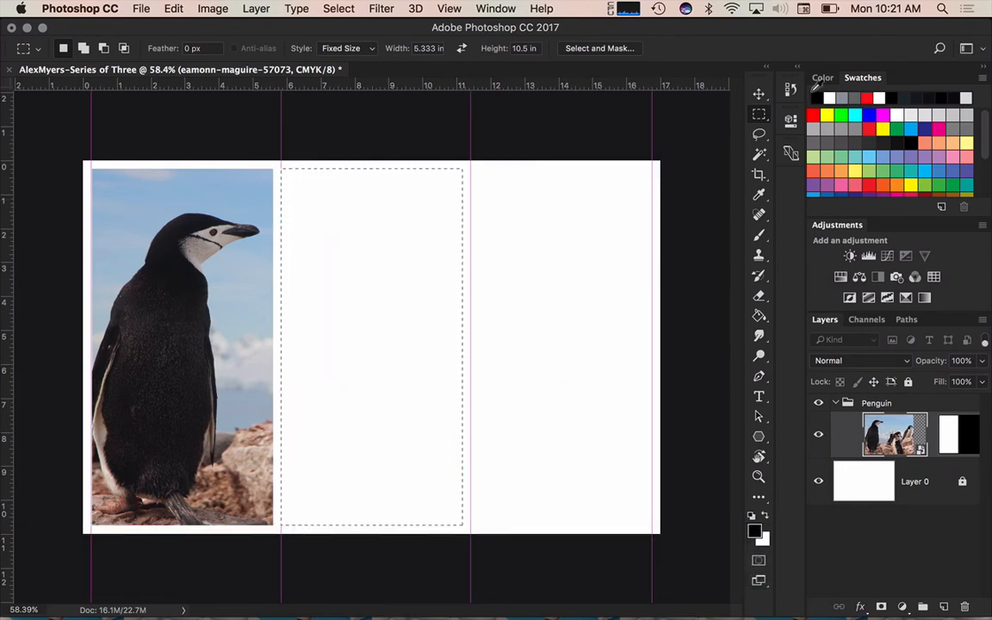
# Place a new fixed-size selection and move it into the second panel, starting at the 5.8333 in guide
pyautogui.click(565, 214)
pyautogui.moveTo(528, 210); pyautogui.dragTo(336, 208)
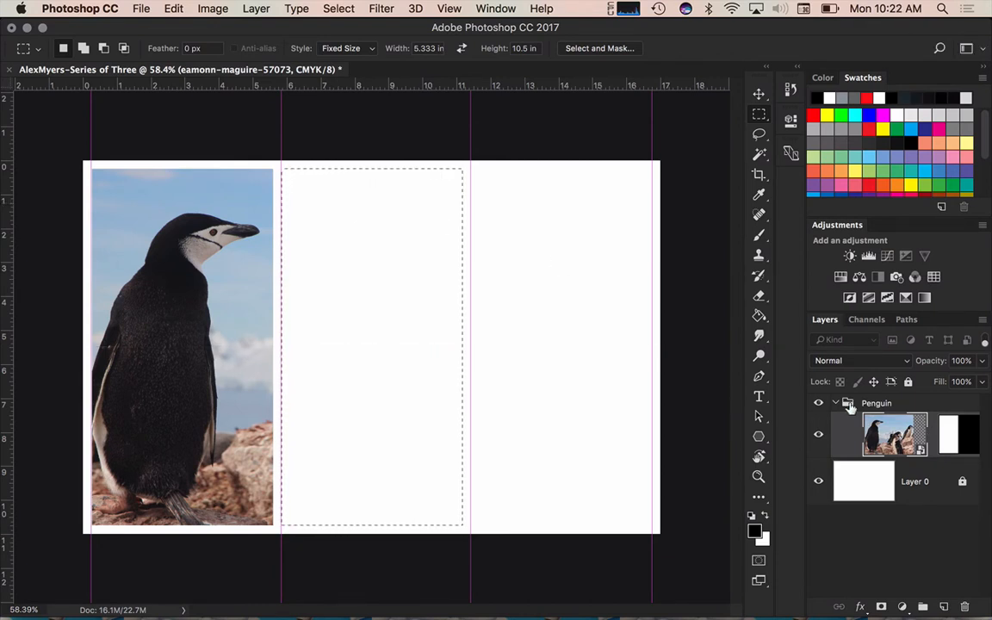
# Create a new layer group above the Penguin group, outside it, and name it Octopus
pyautogui.click(922, 607)
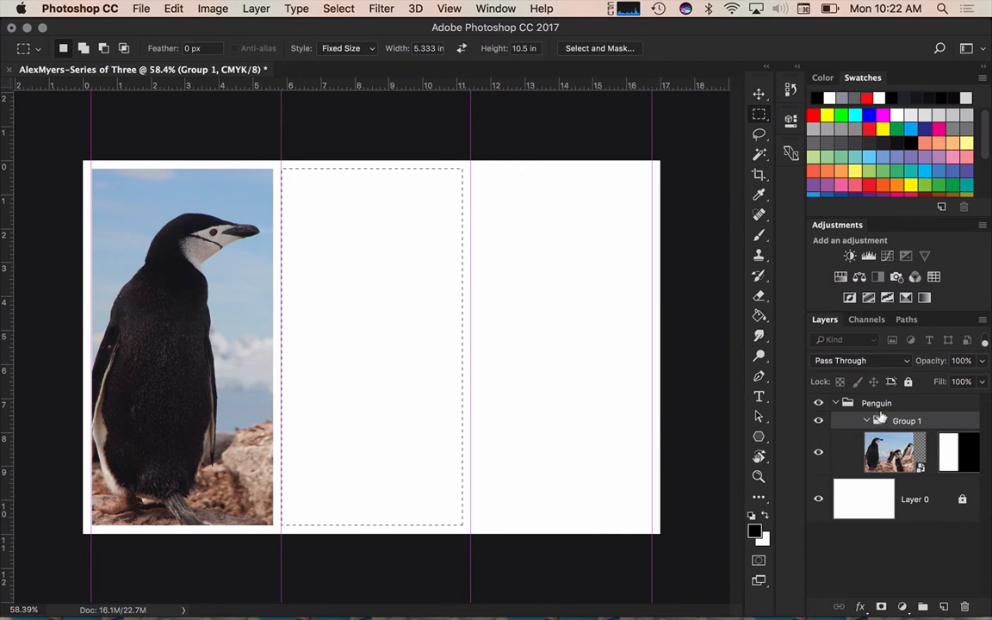
pyautogui.moveTo(880, 418); pyautogui.dragTo(880, 407)
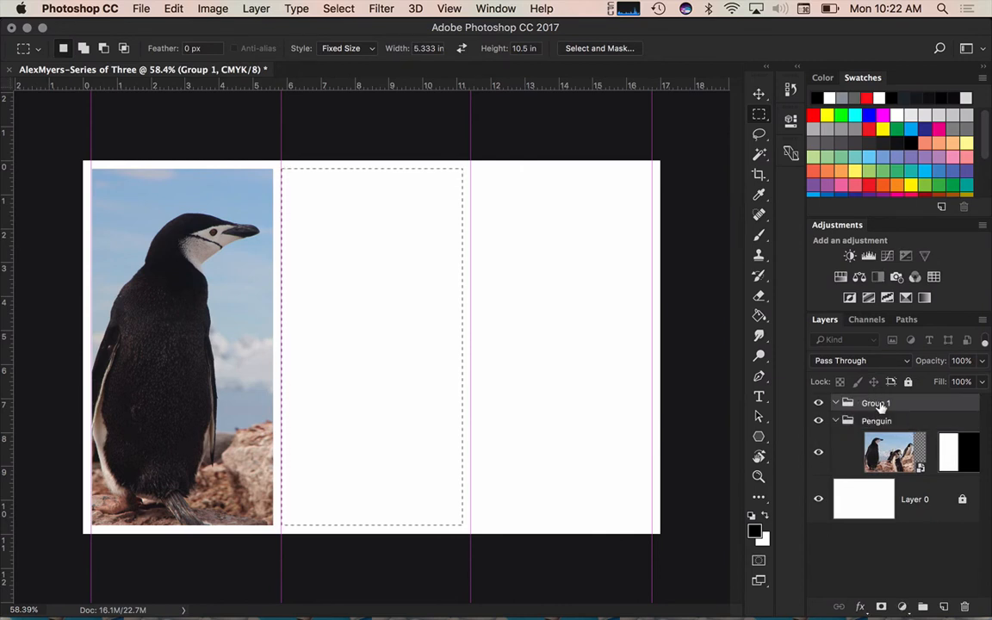
pyautogui.doubleClick(876, 403)
pyautogui.write('Octo')
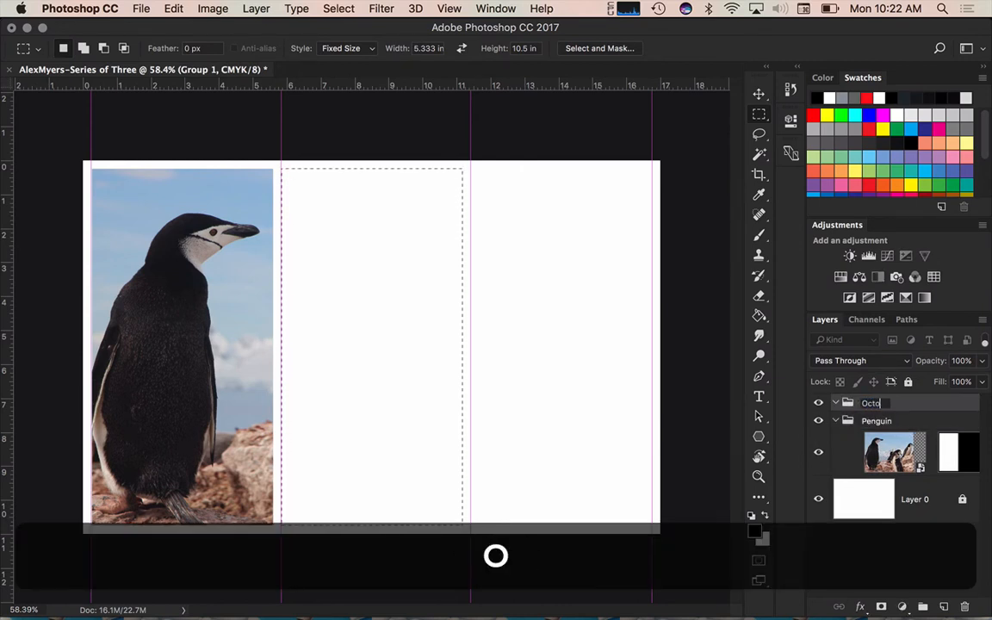
pyautogui.write('pus')
pyautogui.press('Return')
# Rename the new top layer group as Garden
pyautogui.doubleClick(878, 403)
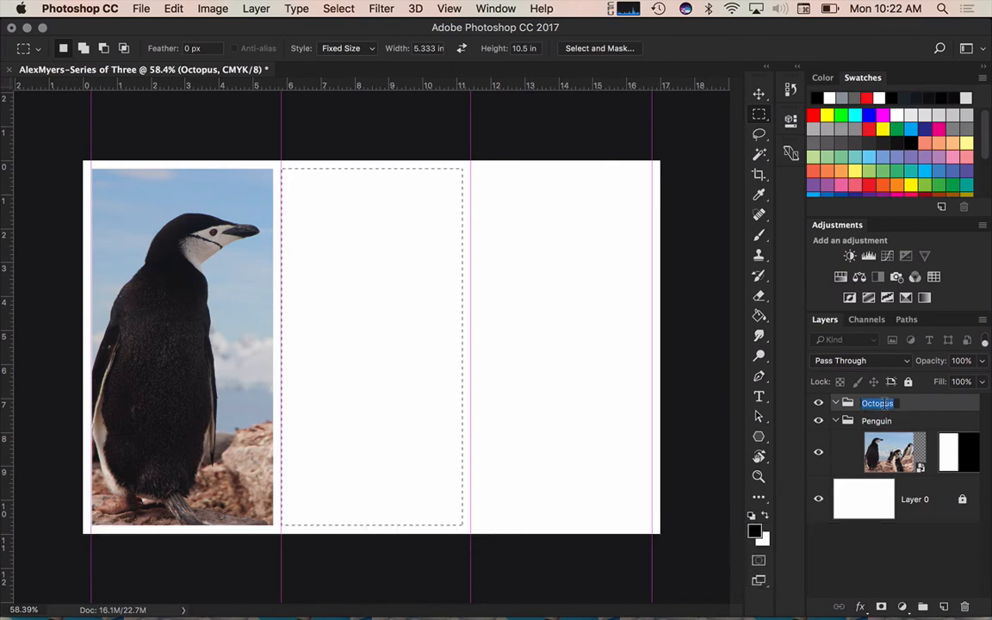
pyautogui.write('Garden')
pyautogui.press('Return')
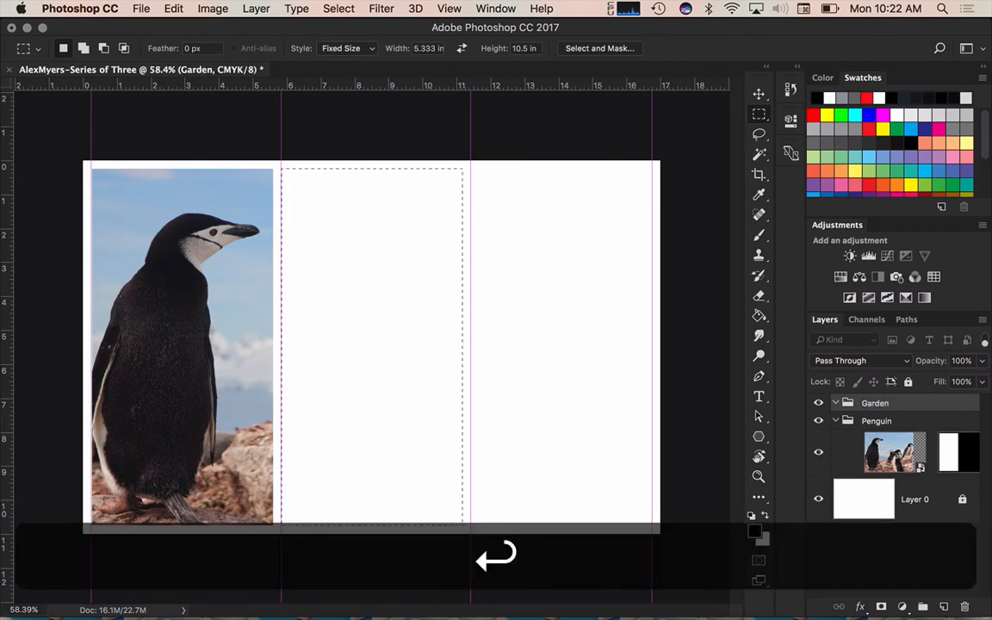
# Place the garden image as an embedded object inside the Garden group, enlarged proportionally to cover the whole canvas
pyautogui.click(139, 9)
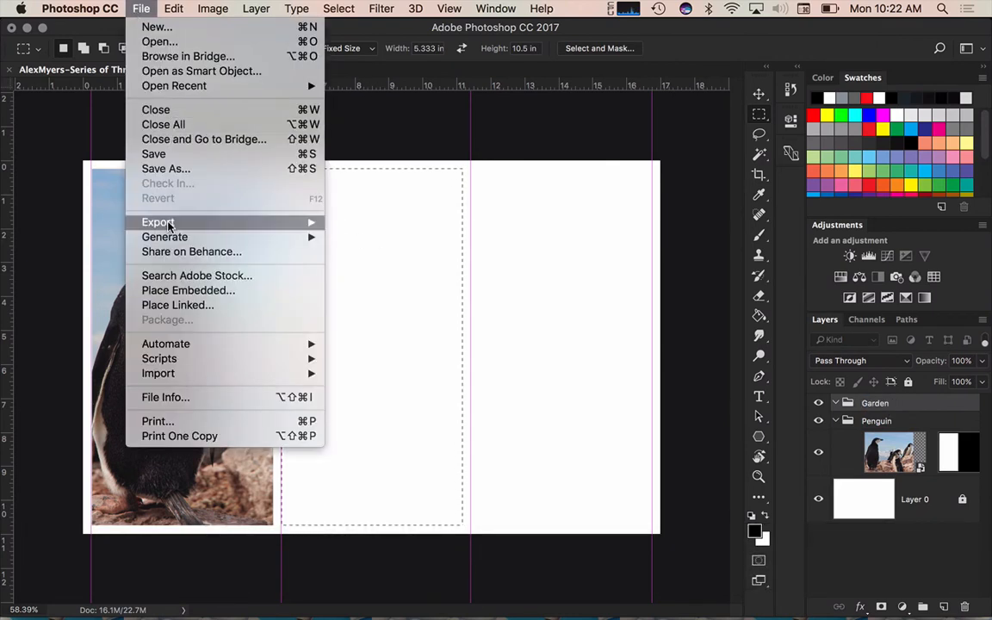
pyautogui.click(188, 291)
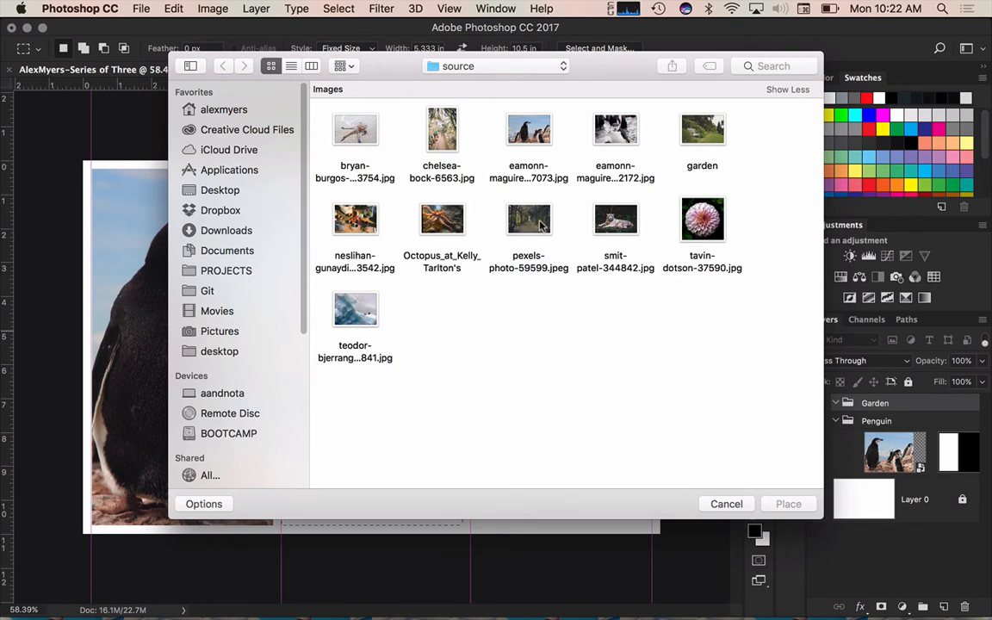
pyautogui.click(716, 138)
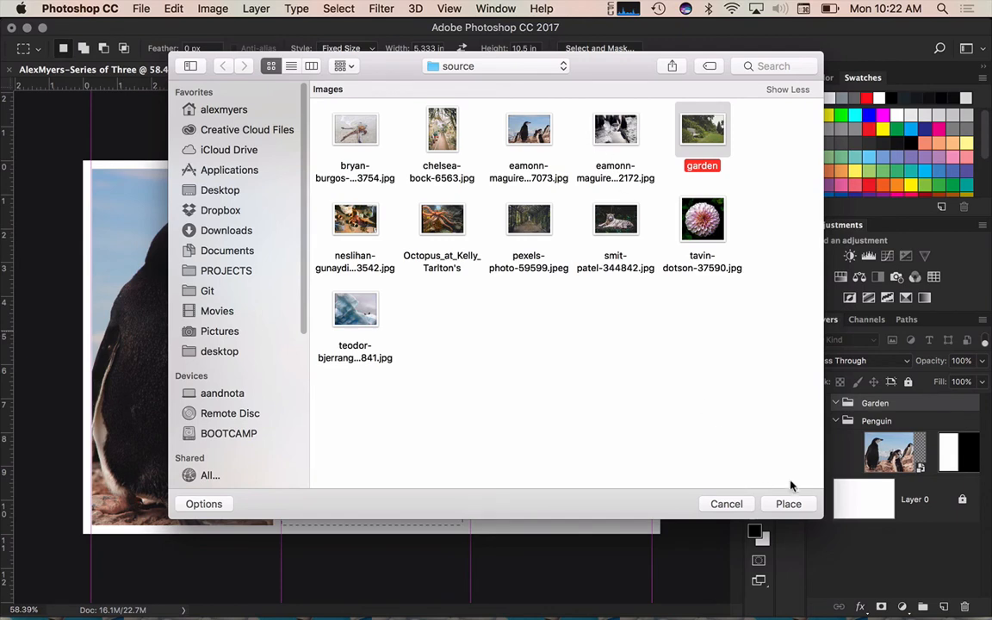
pyautogui.click(786, 503)
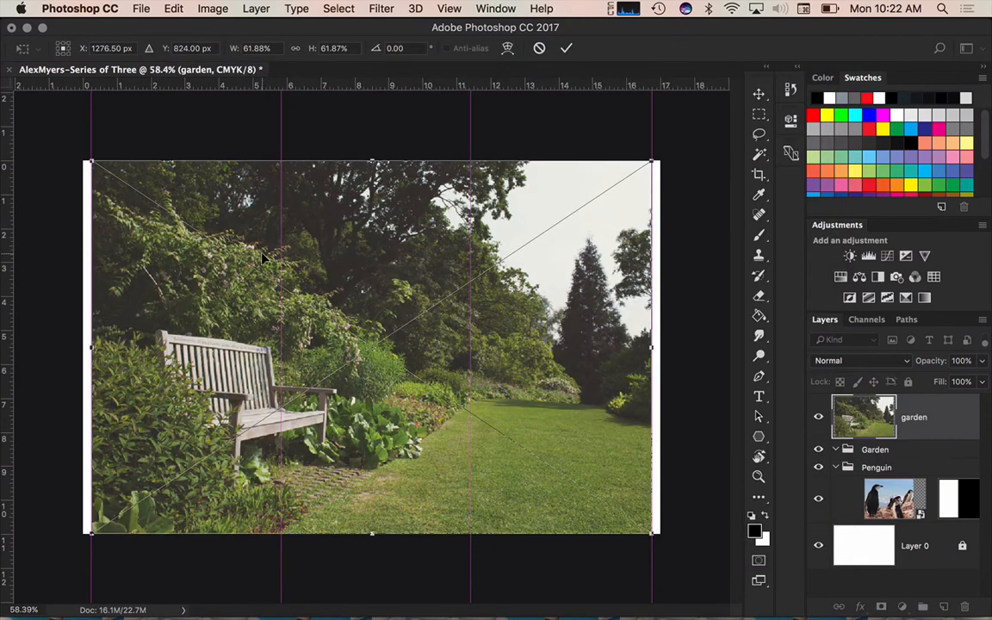
pyautogui.moveTo(652, 162); pyautogui.dragTo(725, 137)
pyautogui.press('Return')
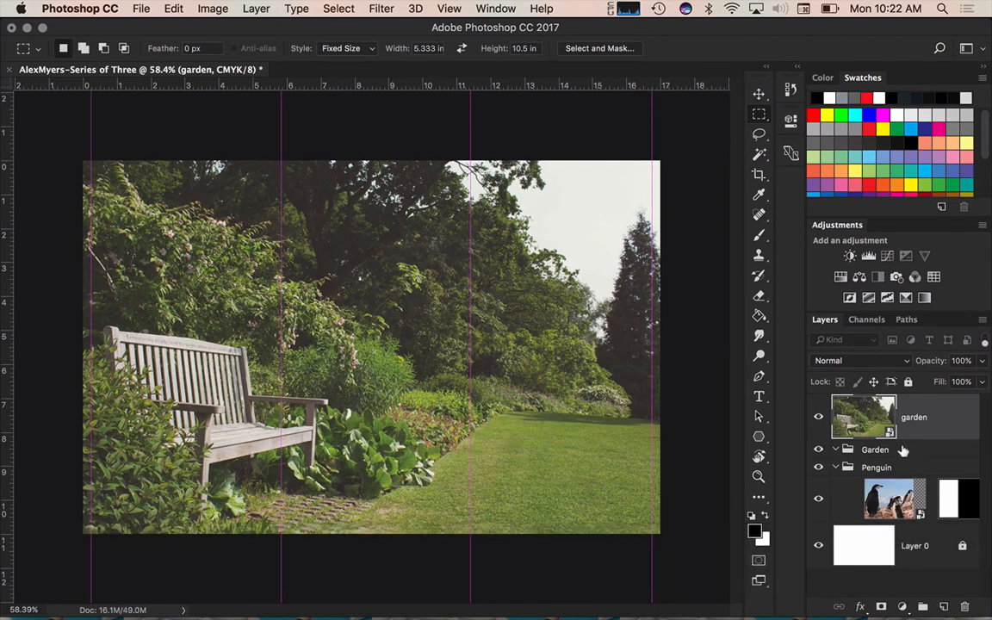
pyautogui.moveTo(865, 428); pyautogui.dragTo(875, 456)
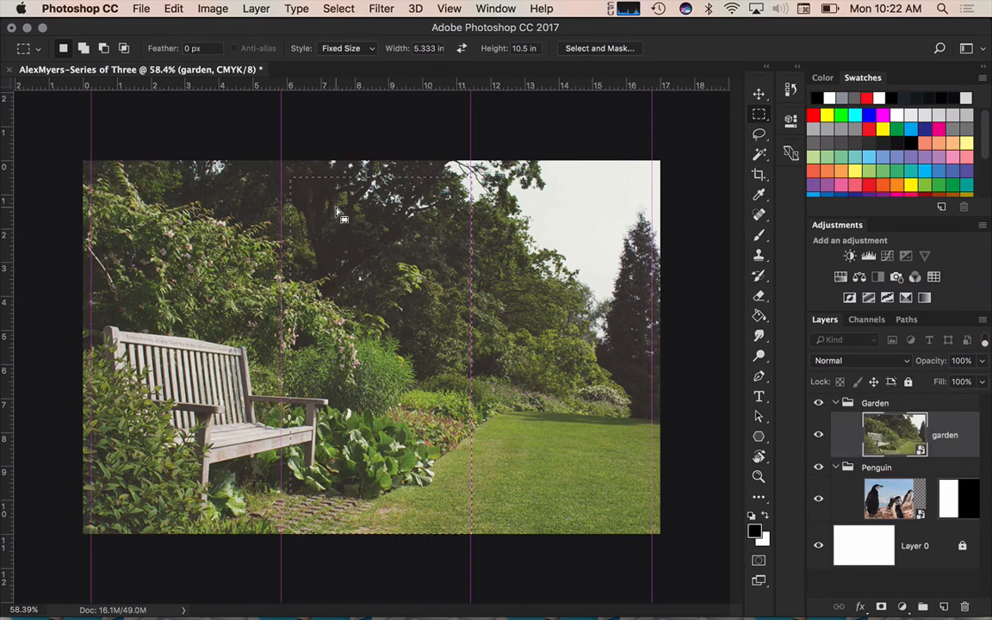
# Mask the garden layer to a 5.333 x 10.5 in fixed-size selection aligned with the 5.8333 in guide
pyautogui.moveTo(303, 190); pyautogui.dragTo(322, 205)
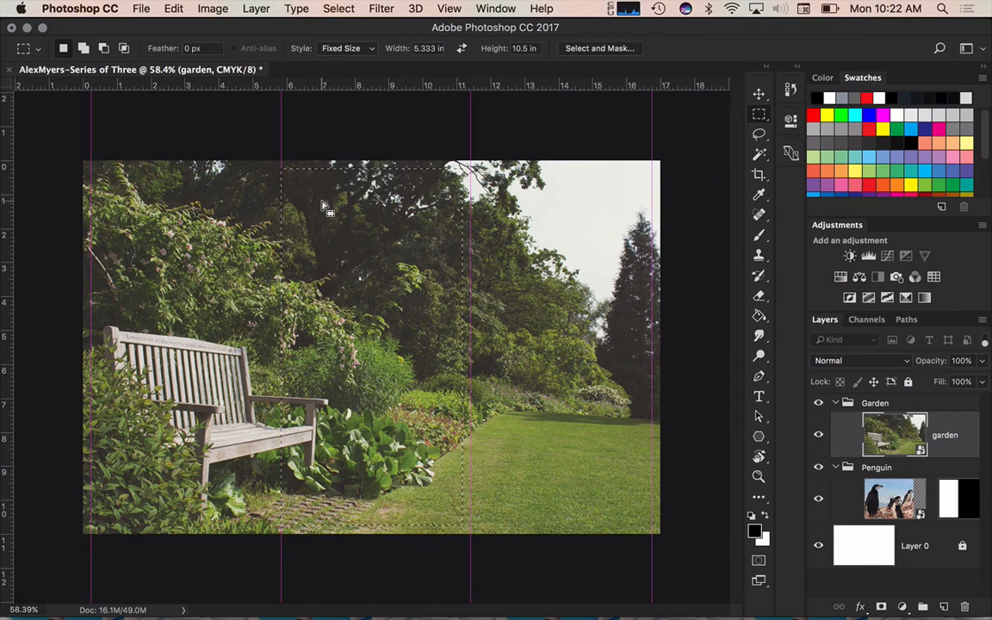
pyautogui.click(881, 606)
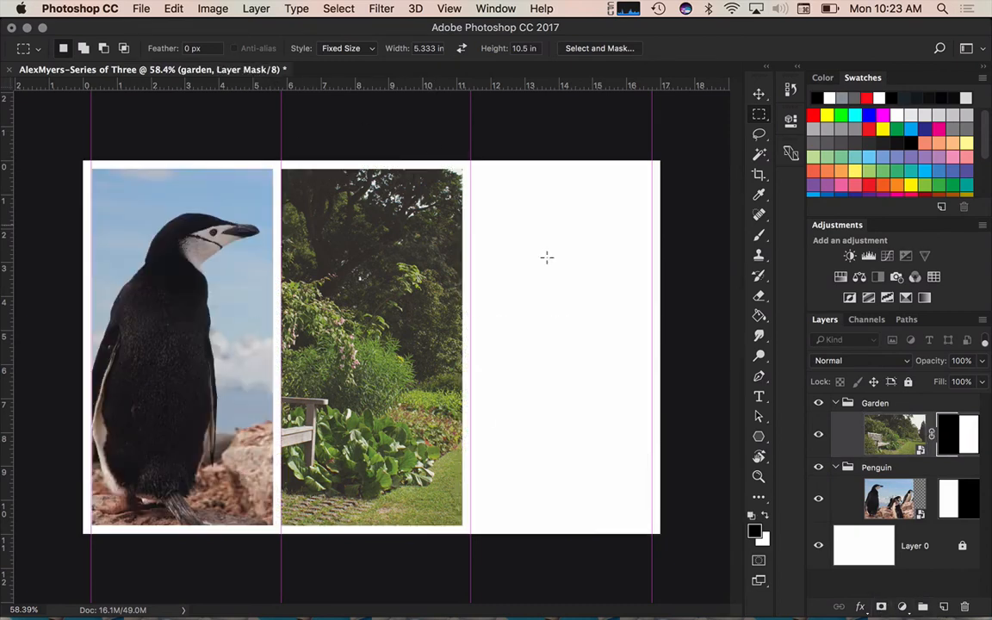
pyautogui.click(885, 441)
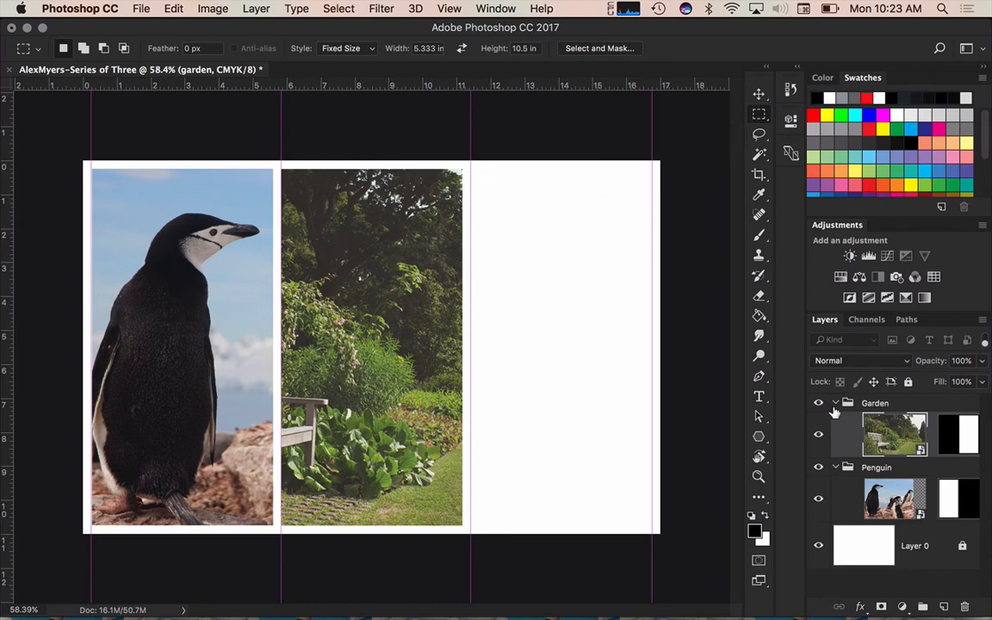
# Create a new layer group above the Garden group and name it Octopus
pyautogui.click(868, 408)
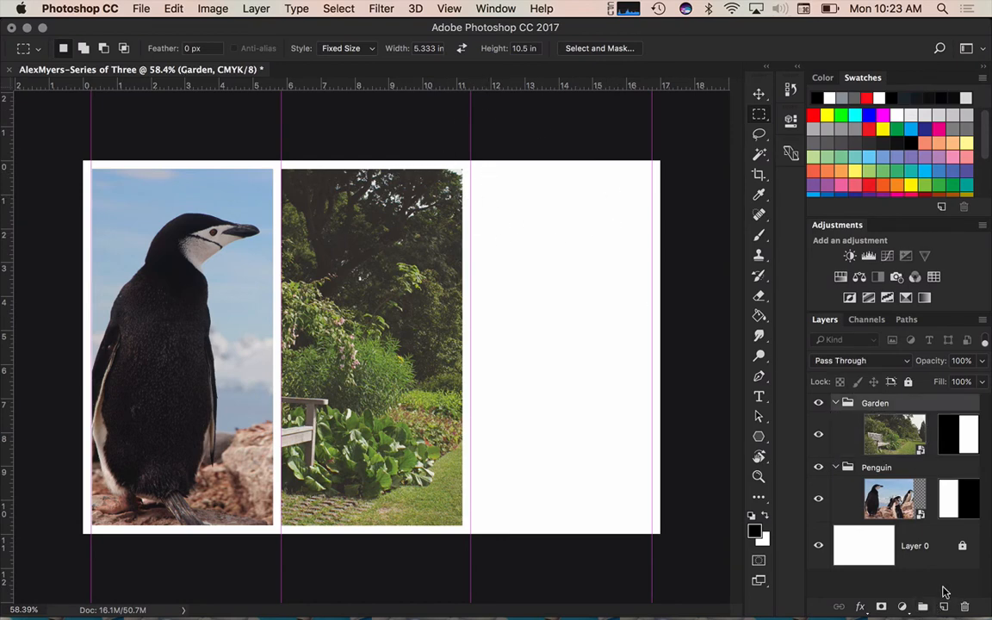
pyautogui.click(922, 607)
pyautogui.doubleClick(876, 403)
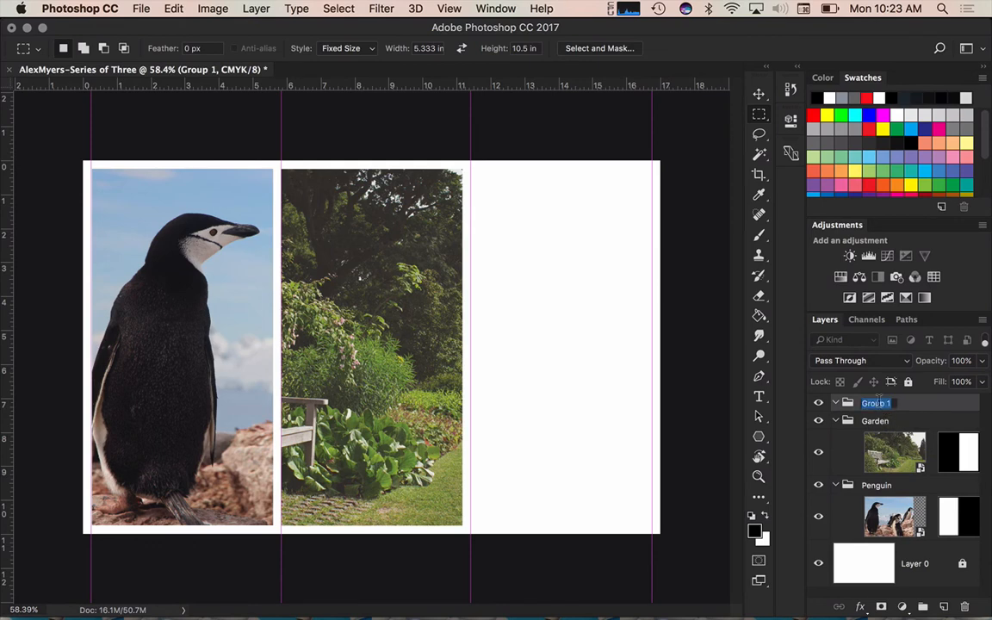
pyautogui.write('Octopu')
pyautogui.press('BackSpace')
pyautogui.press('BackSpace')
pyautogui.press('BackSpace')
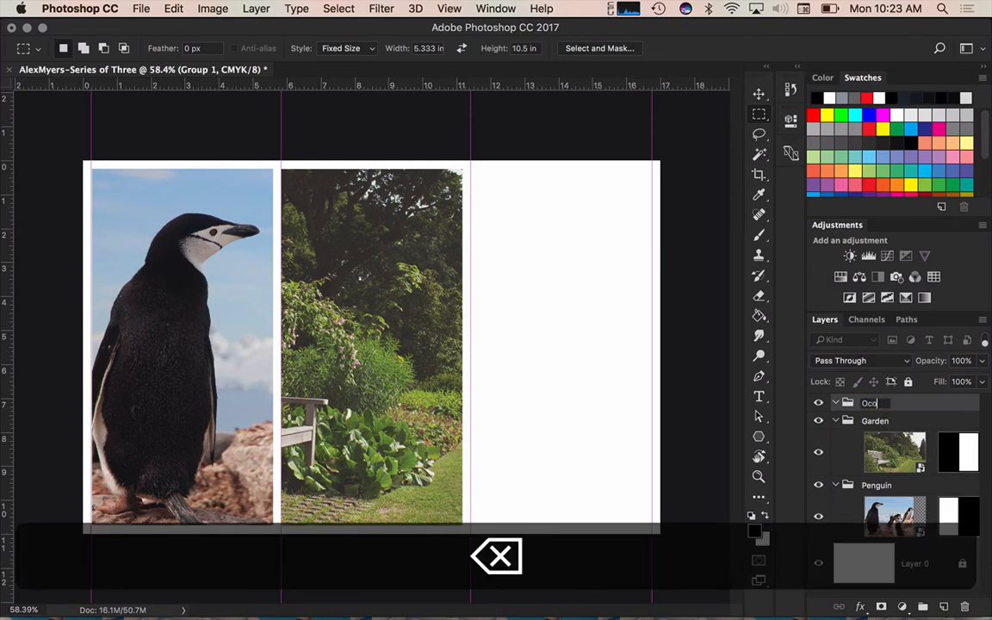
pyautogui.write('topus')
pyautogui.press('Return')
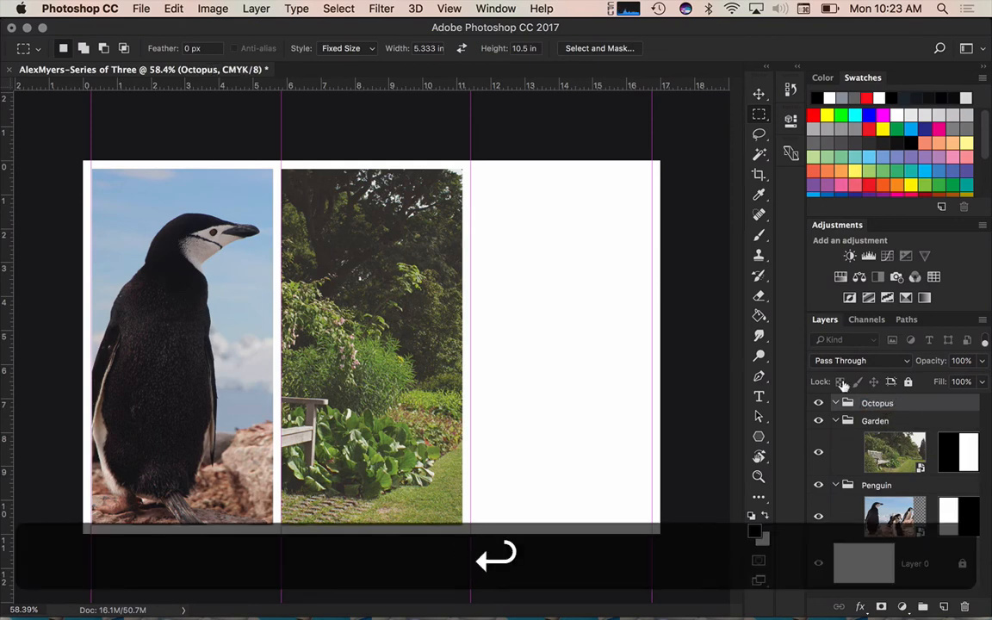
pyautogui.press('super+p')
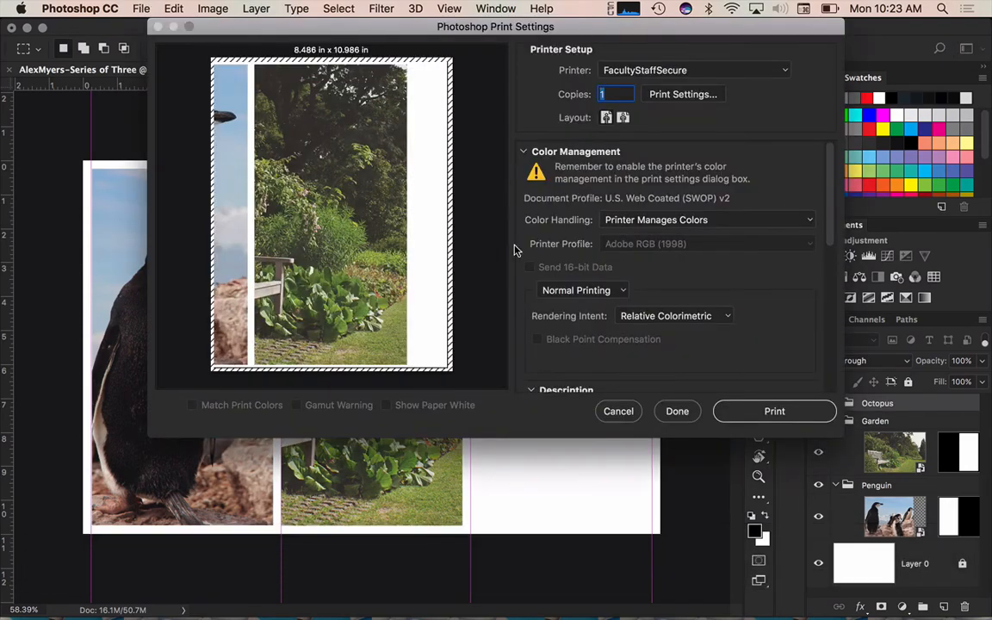
pyautogui.click(677, 411)
pyautogui.click(137, 8)
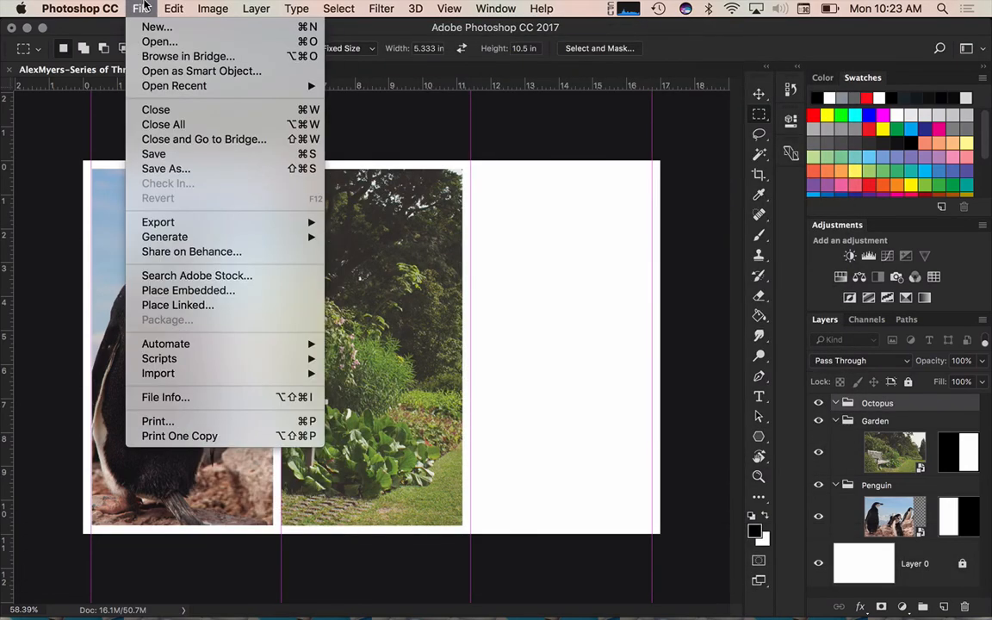
# Place the Octopus_at_Kelly_Tarlton's image as an embedded object and enlarge it to about 34.8% so it covers the canvas
pyautogui.moveTo(532, 7)
pyautogui.write('place')
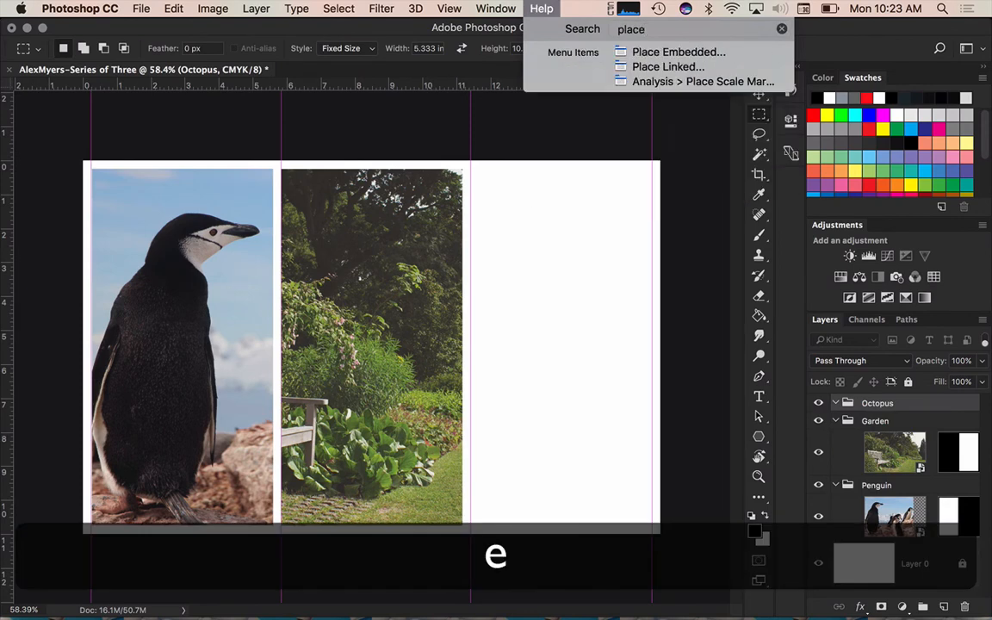
pyautogui.press('Down')
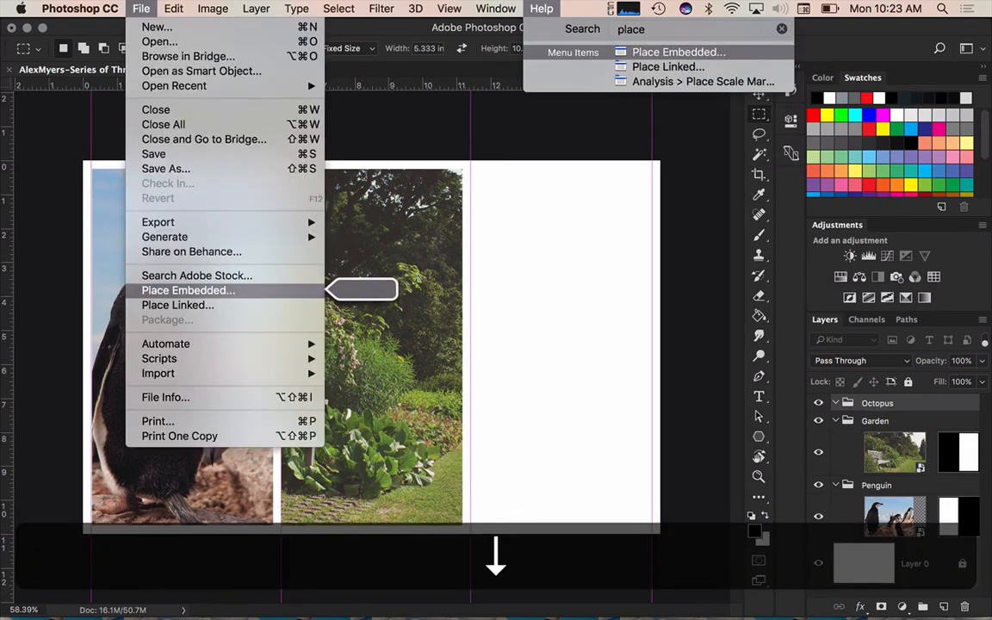
pyautogui.press('Return')
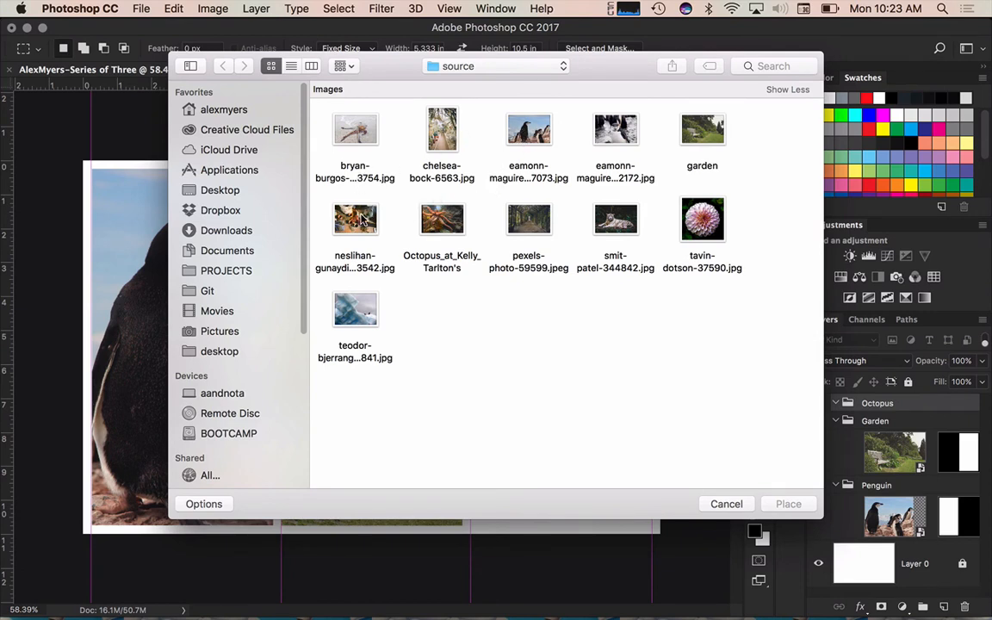
pyautogui.click(444, 219)
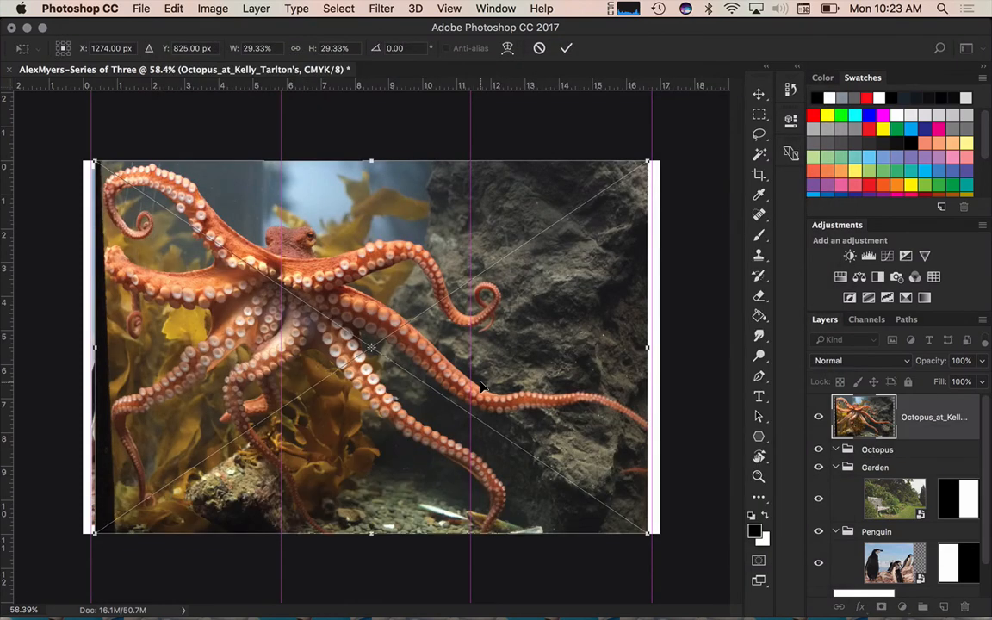
pyautogui.moveTo(649, 161); pyautogui.dragTo(701, 127)
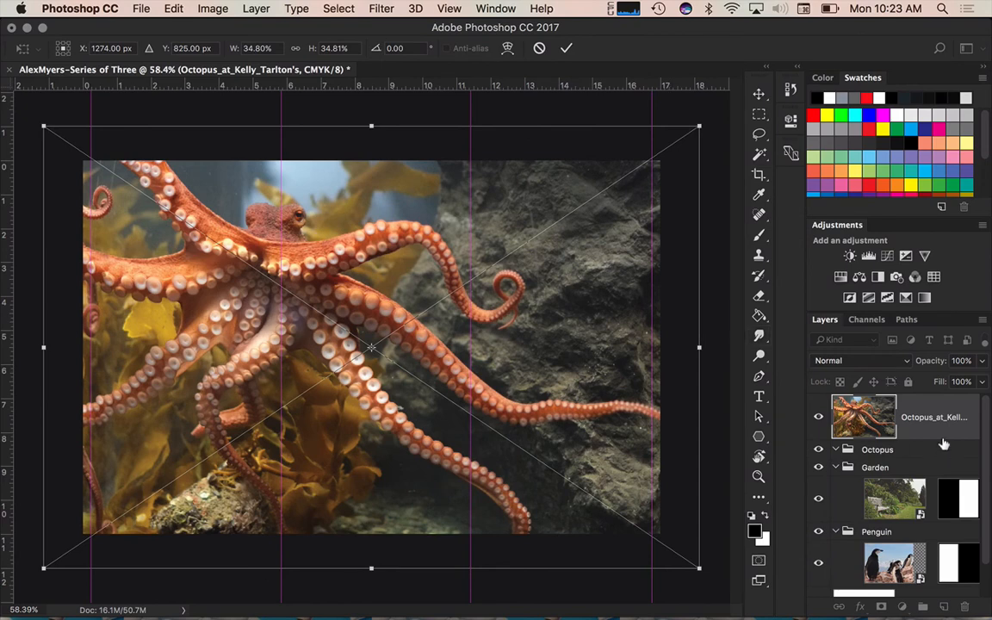
pyautogui.press('Return')
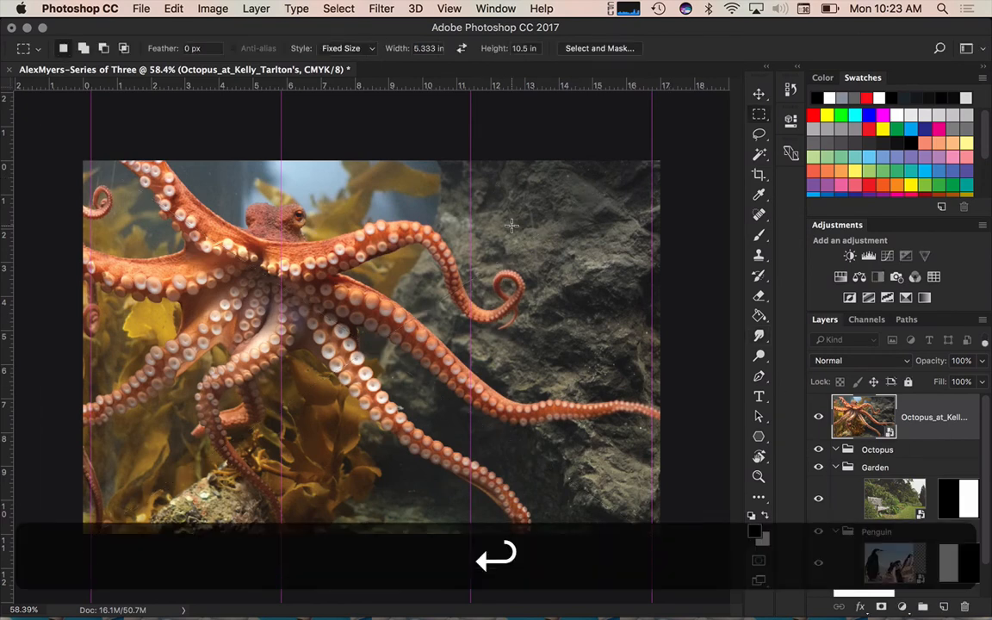
# Mask the octopus layer to a 5.333 x 10.5 in fixed-size selection aligned with the 11.4166 in guide
pyautogui.press('m')
pyautogui.click(507, 208)
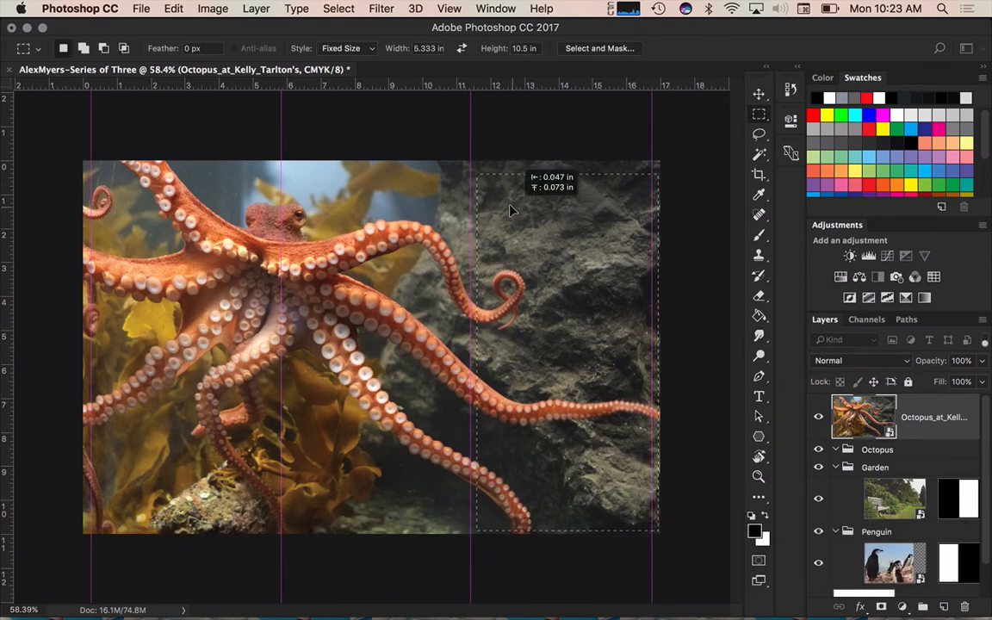
pyautogui.moveTo(506, 207); pyautogui.dragTo(505, 204)
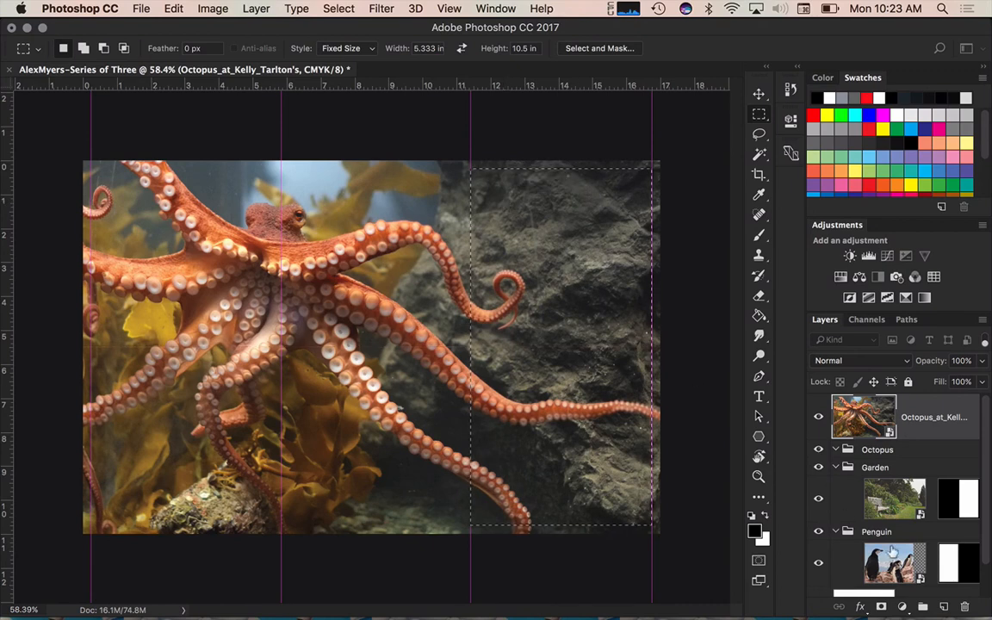
pyautogui.click(880, 607)
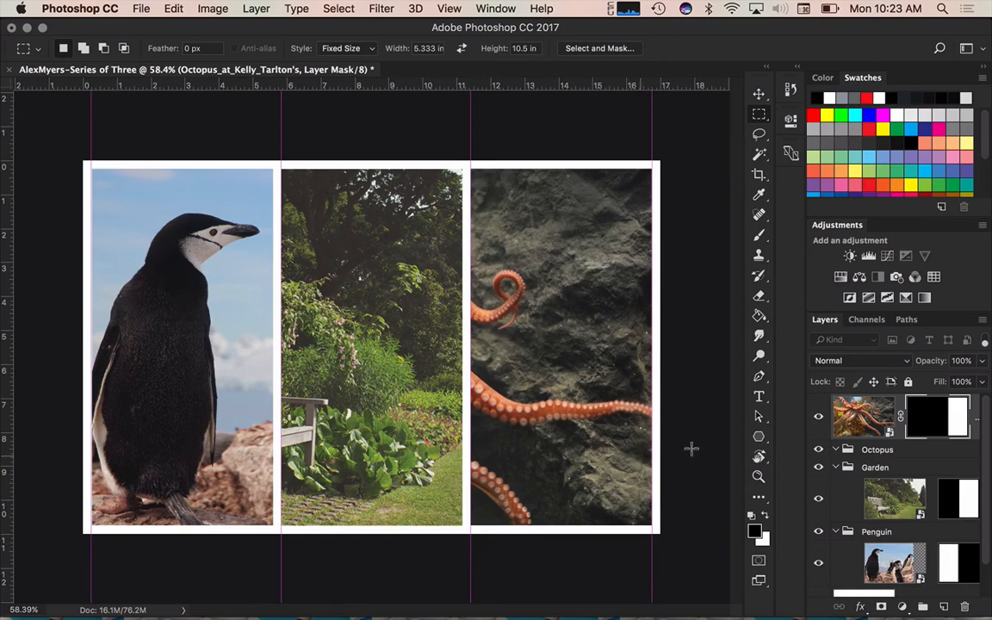
pyautogui.doubleClick(871, 422)
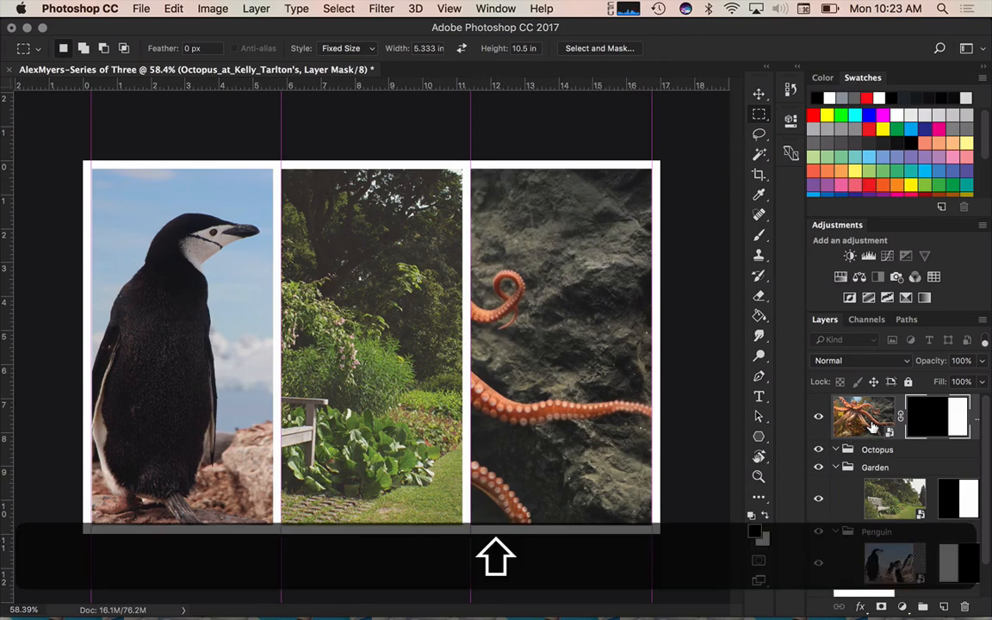
pyautogui.click(606, 257)
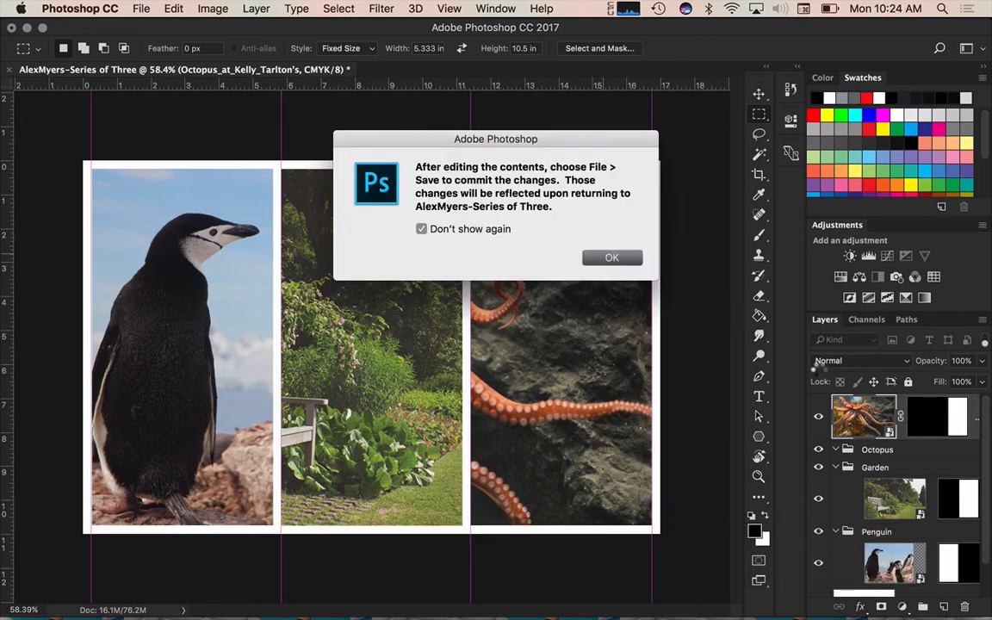
pyautogui.press('super+z')
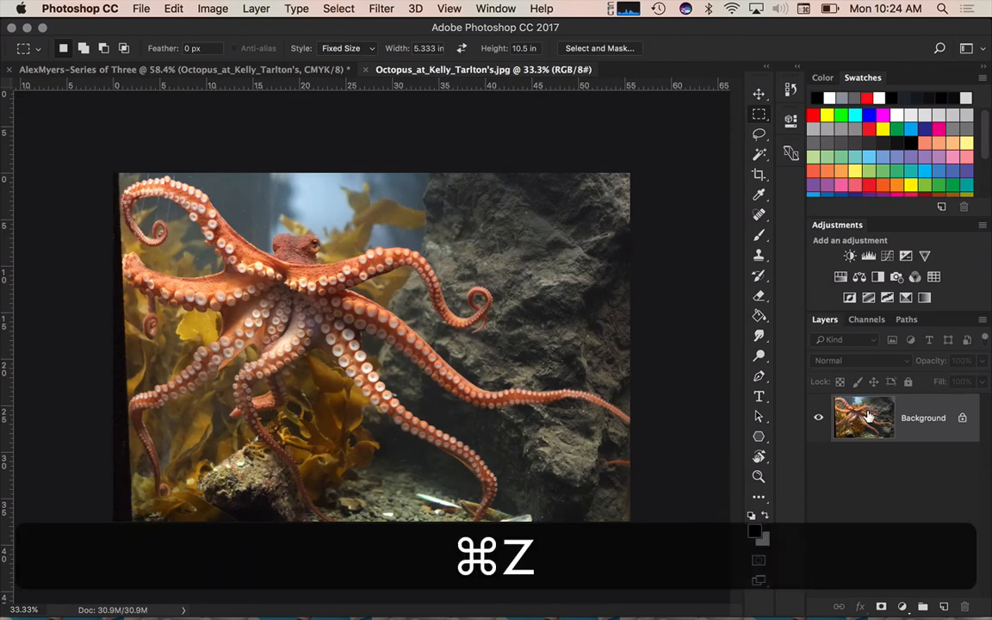
pyautogui.click(365, 69)
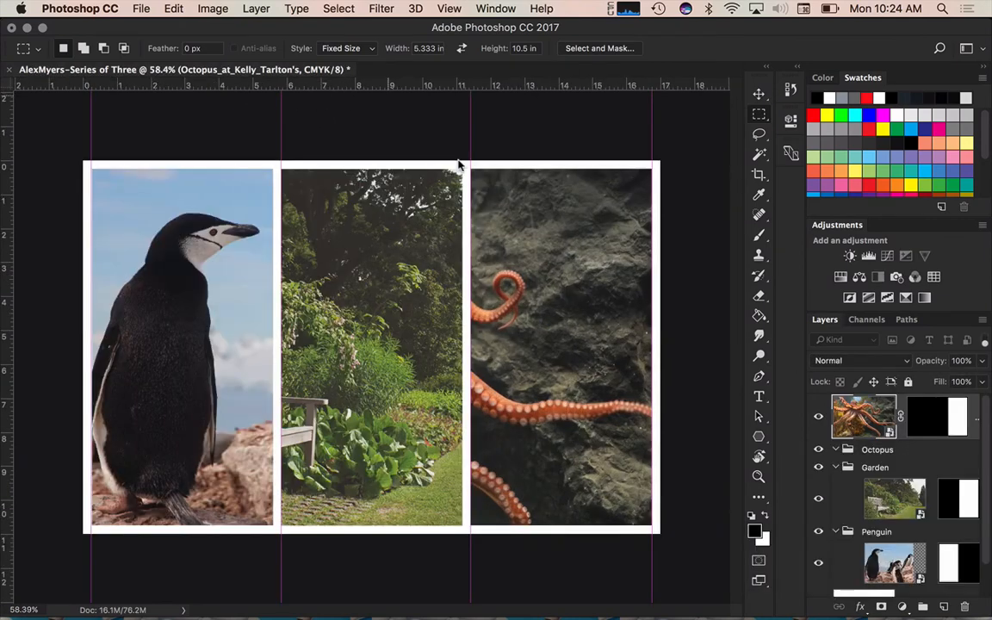
# Disable and re-enable the octopus layer's mask to compare the full image with the masked panel
pyautogui.press('shift')
pyautogui.keyDown('shift'); pyautogui.click(940, 420); pyautogui.keyUp('shift')
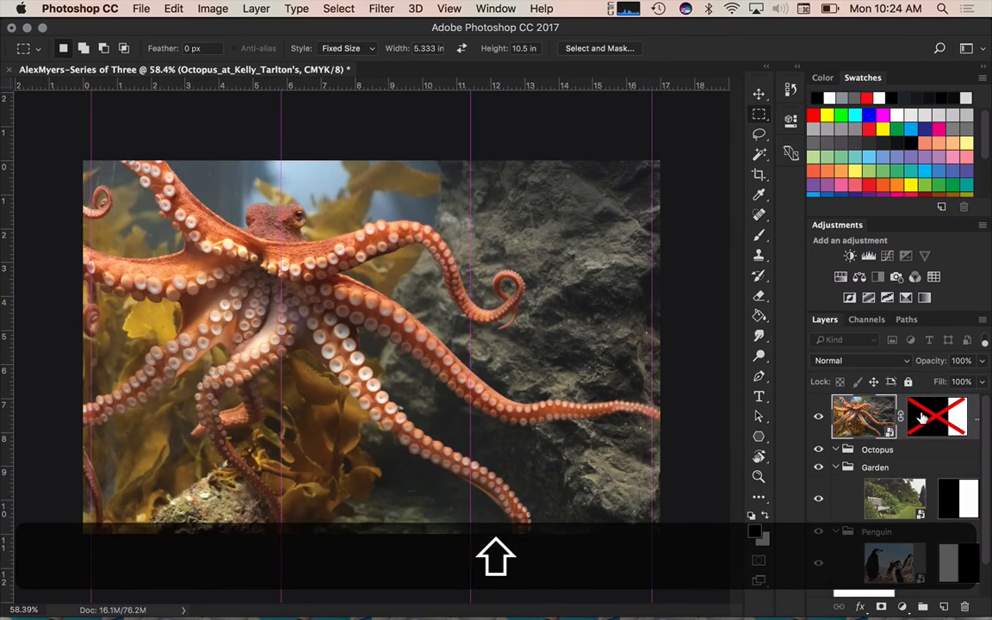
pyautogui.keyDown('shift'); pyautogui.click(939, 415); pyautogui.keyUp('shift')
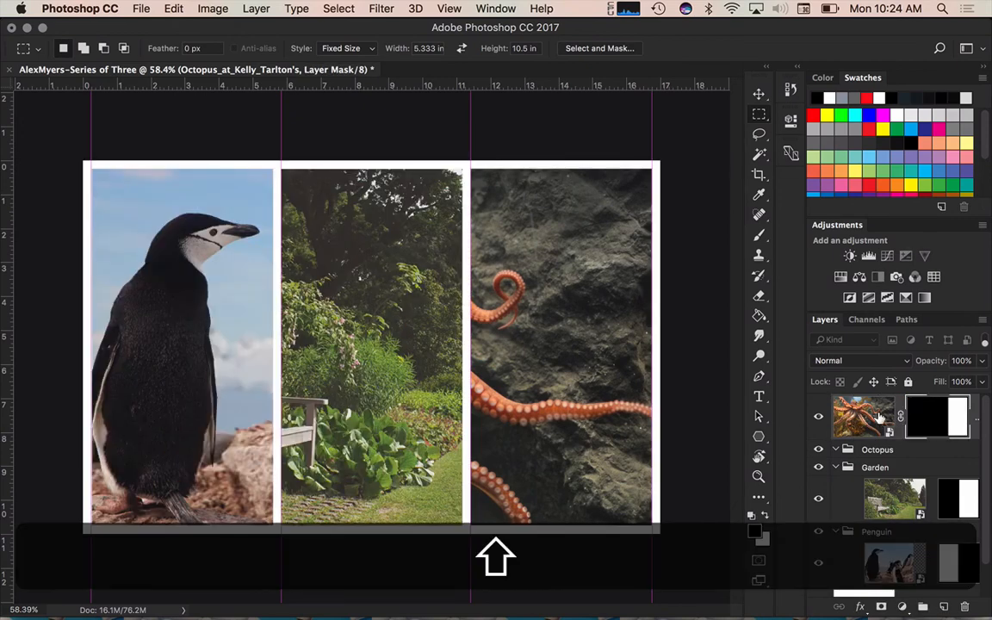
# Put the octopus layer inside the Octopus group and reposition its photo within the mask so the octopus's head and arms fill the panel
pyautogui.moveTo(938, 415); pyautogui.dragTo(879, 442)
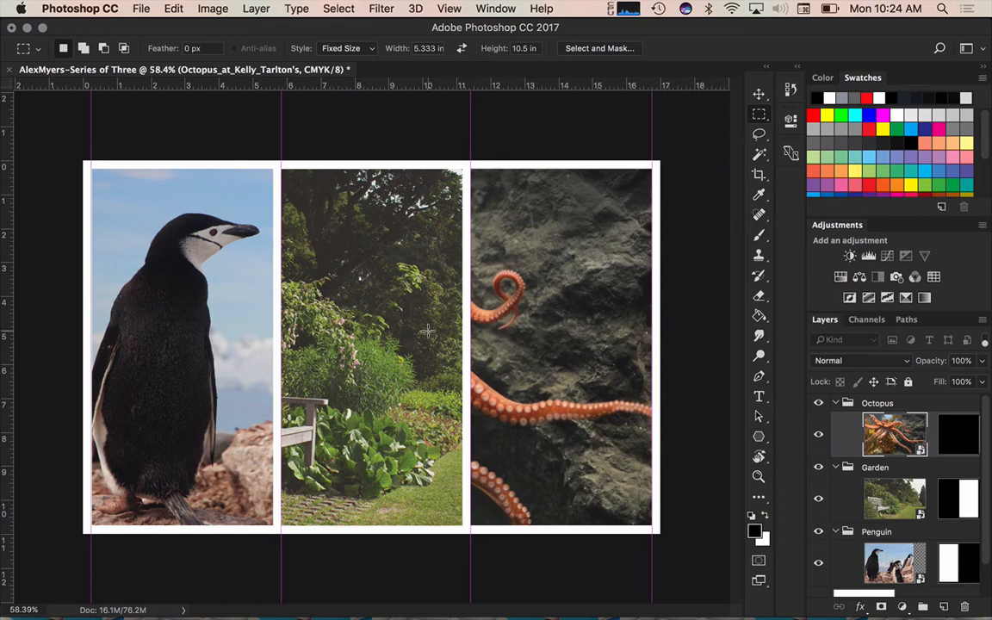
pyautogui.press('v')
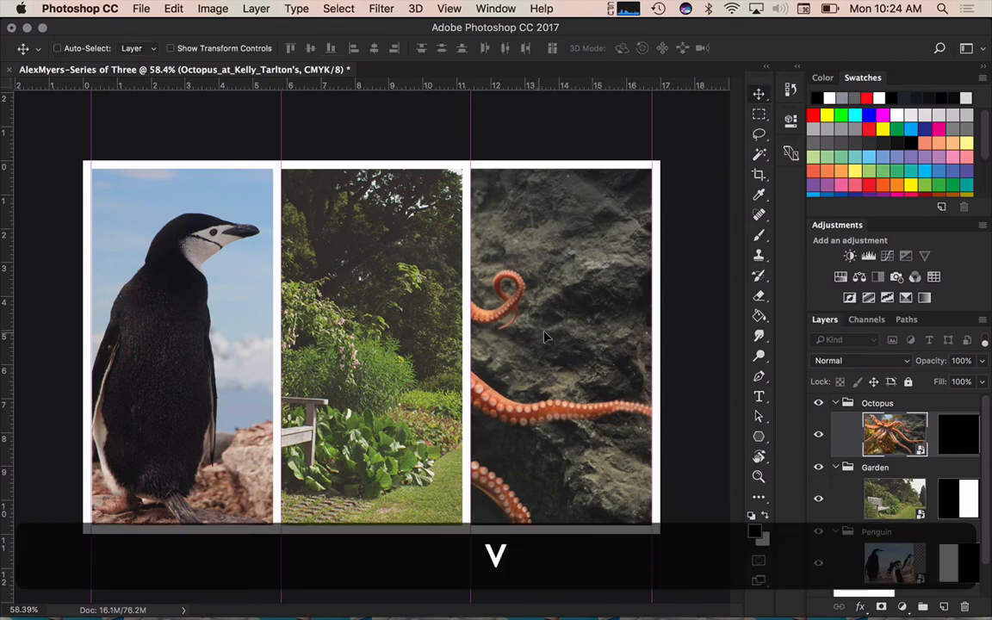
pyautogui.moveTo(496, 338); pyautogui.dragTo(594, 350)
pyautogui.moveTo(512, 335); pyautogui.dragTo(647, 356)
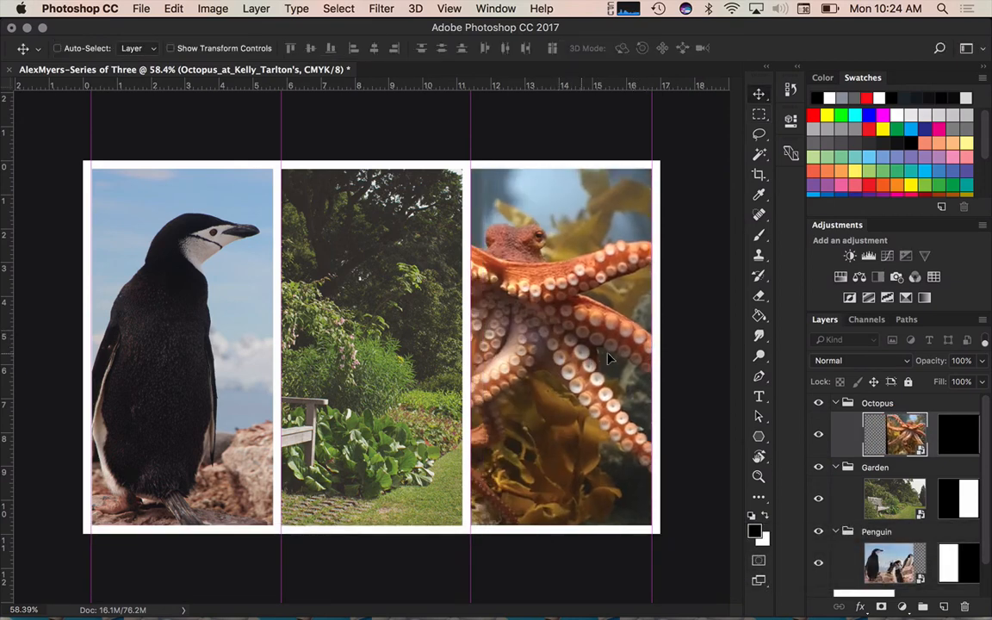
pyautogui.moveTo(582, 353)
pyautogui.mouseDown()
pyautogui.moveTo(618, 355)
pyautogui.moveTo(599, 354)
pyautogui.mouseUp()
pyautogui.moveTo(357, 359); pyautogui.dragTo(318, 359)
pyautogui.moveTo(392, 362); pyautogui.dragTo(430, 362)
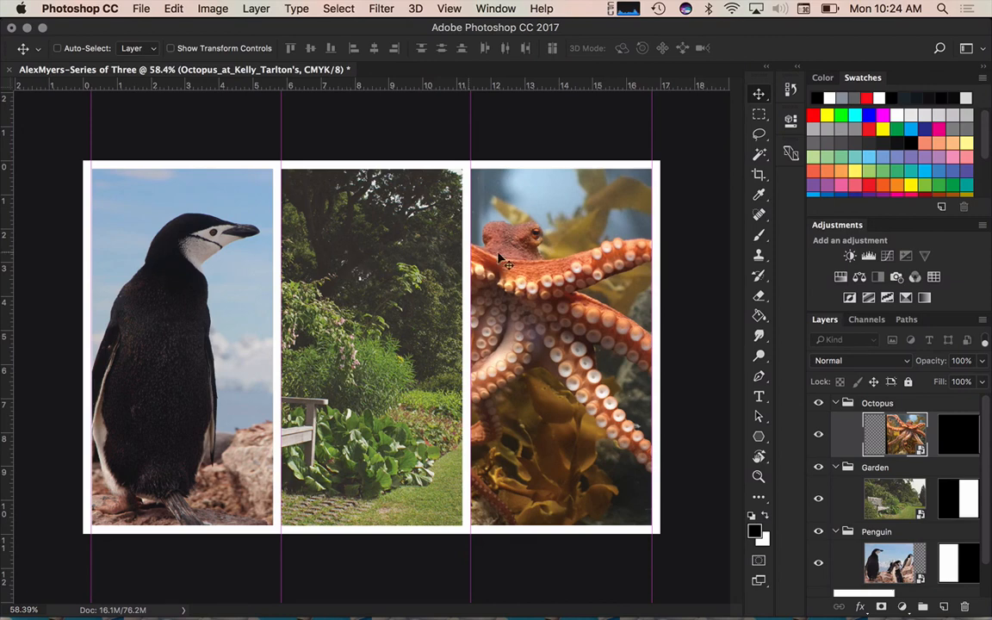
pyautogui.moveTo(349, 256); pyautogui.dragTo(345, 230)
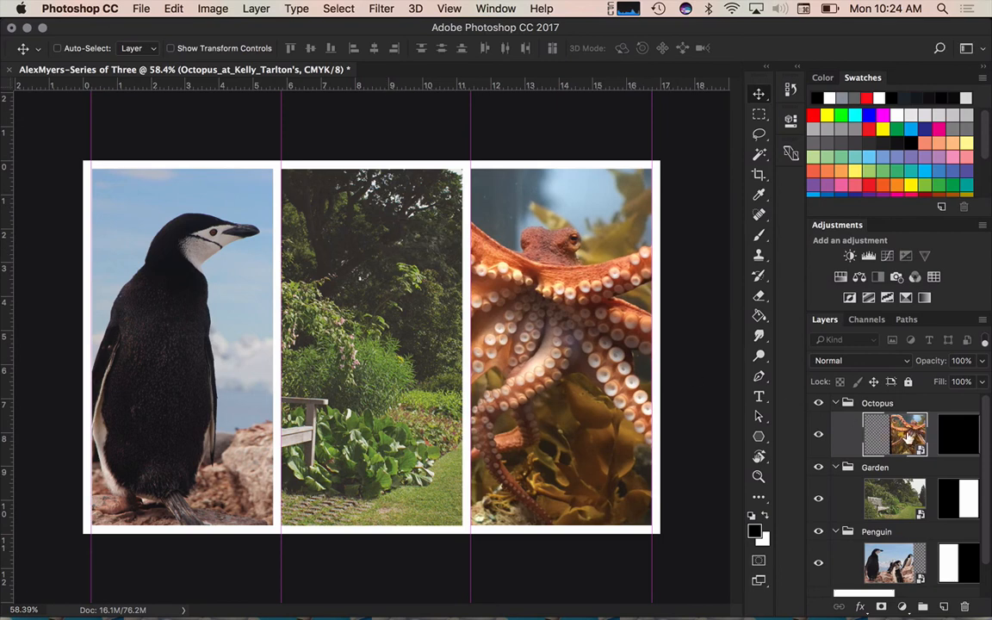
# Select the garden layer and shift its photo to the right within the mask so the whole bench fits in the middle panel
pyautogui.rightClick(358, 279)
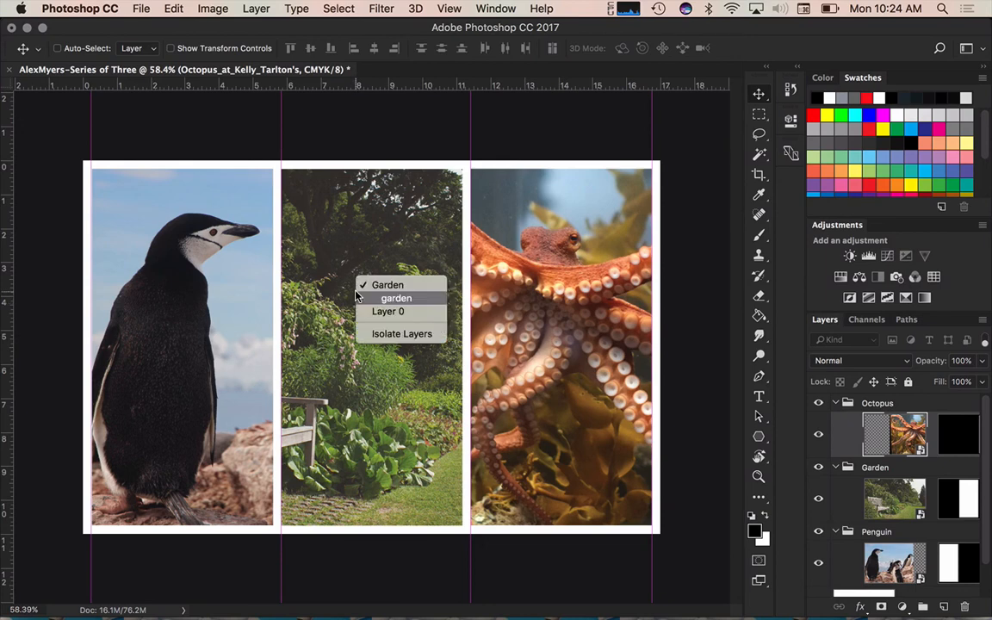
pyautogui.click(388, 301)
pyautogui.rightClick(387, 299)
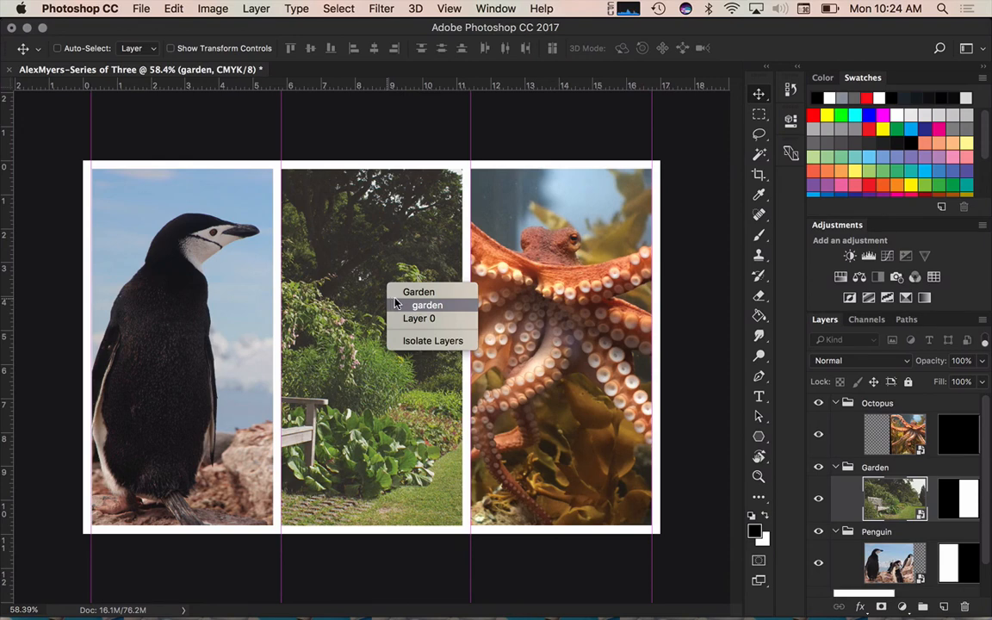
pyautogui.click(414, 307)
pyautogui.moveTo(369, 315); pyautogui.dragTo(471, 316)
# Select the penguin photo layer and shift its image slightly to the right within the panel mask
pyautogui.rightClick(218, 292)
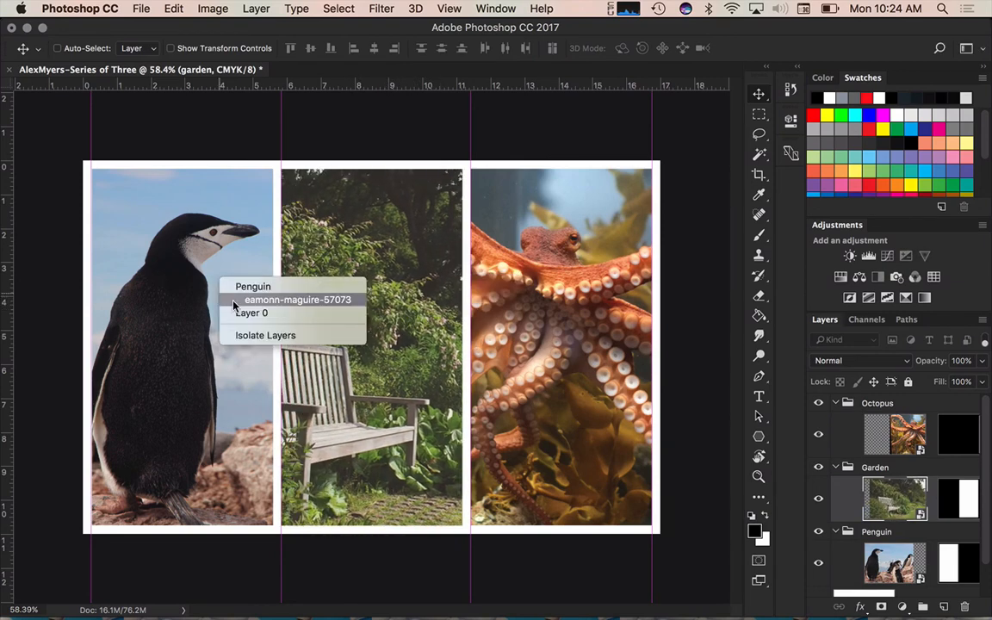
pyautogui.click(254, 302)
pyautogui.moveTo(167, 336); pyautogui.dragTo(191, 336)
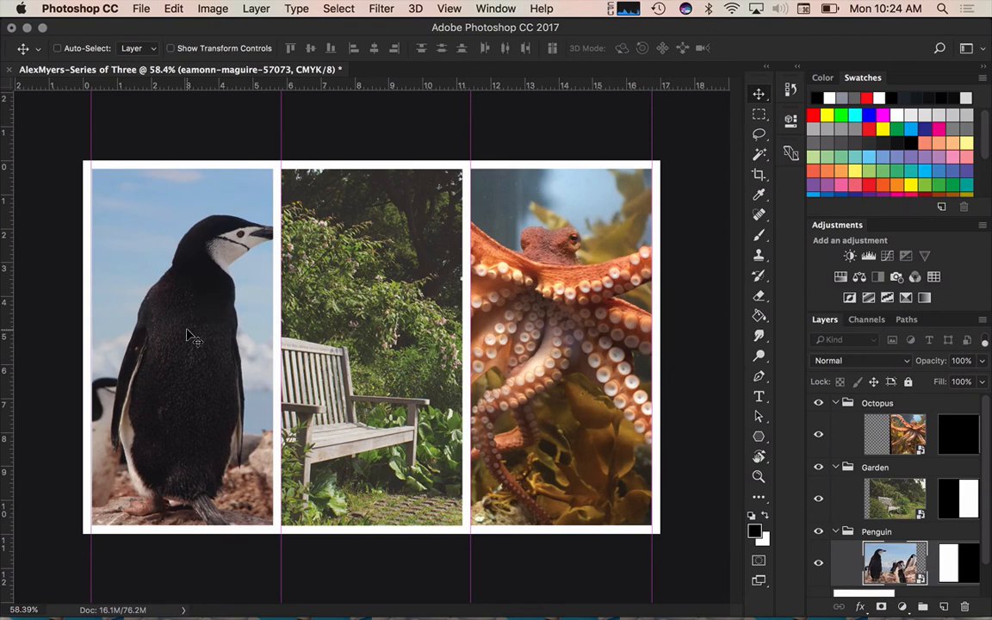